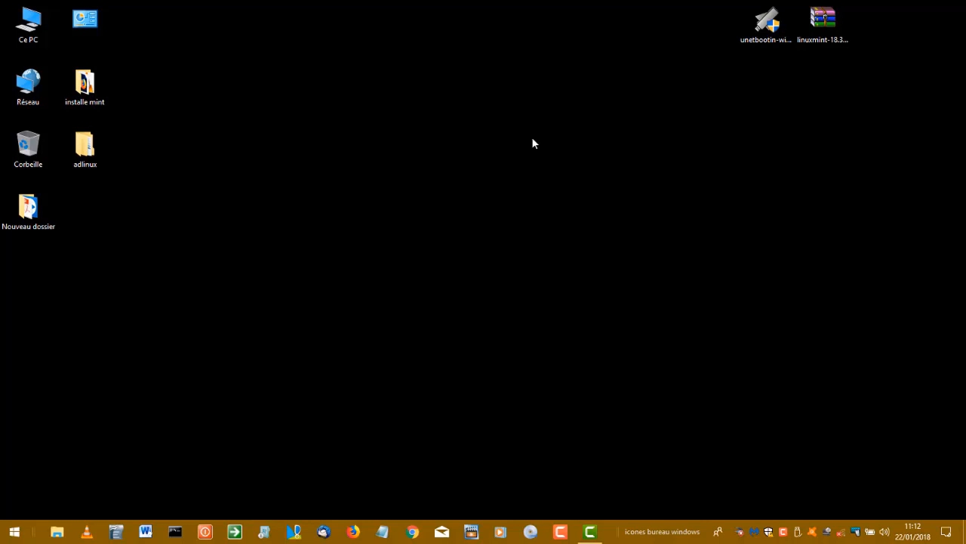
Step: Open the Format dialog for the MINT18-64 (H:) USB drive from Ce PC
double_click(30, 24)
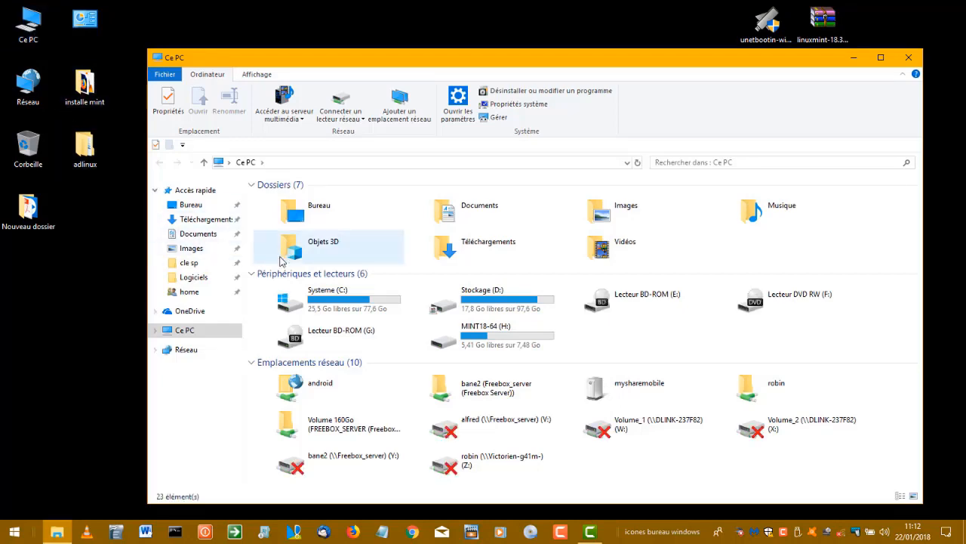
left_click_drag(477, 62, 419, 46)
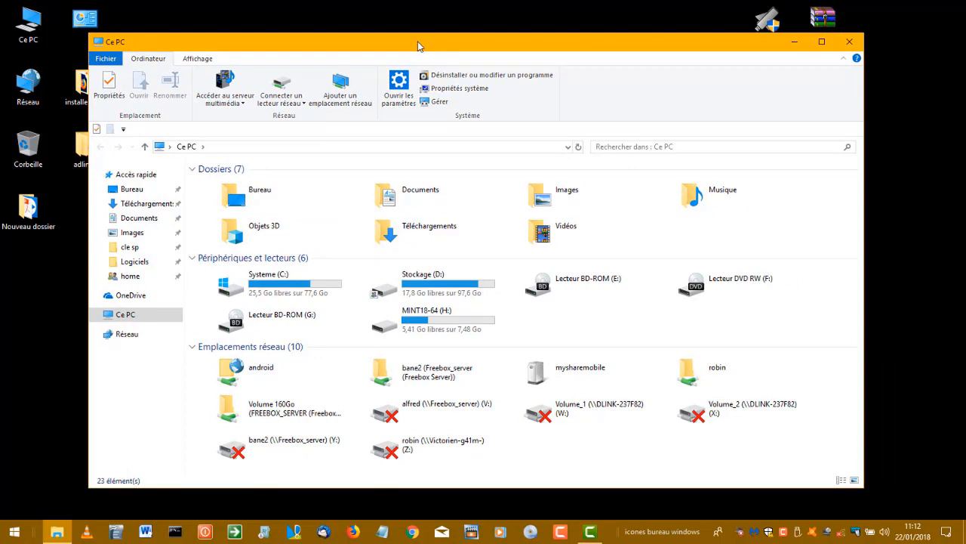
right_click(403, 313)
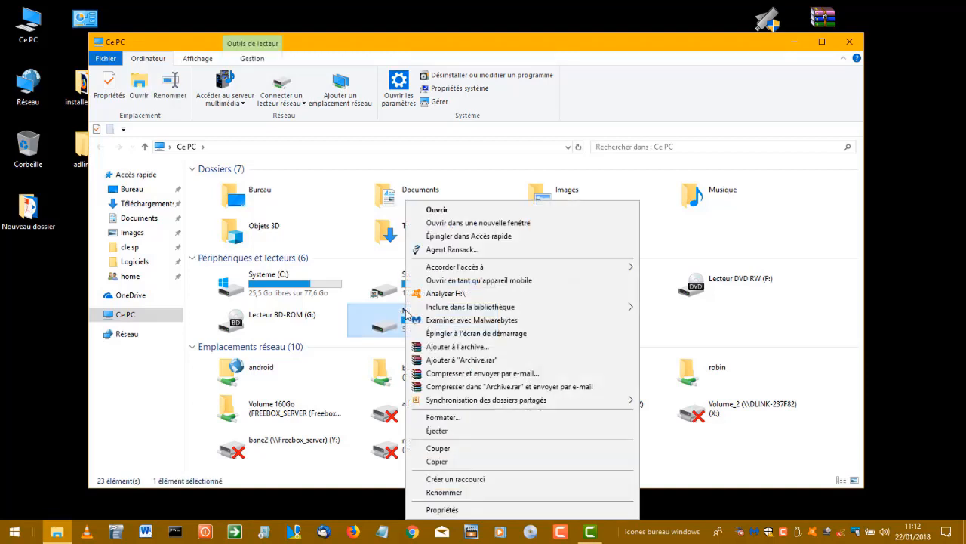
left_click(441, 420)
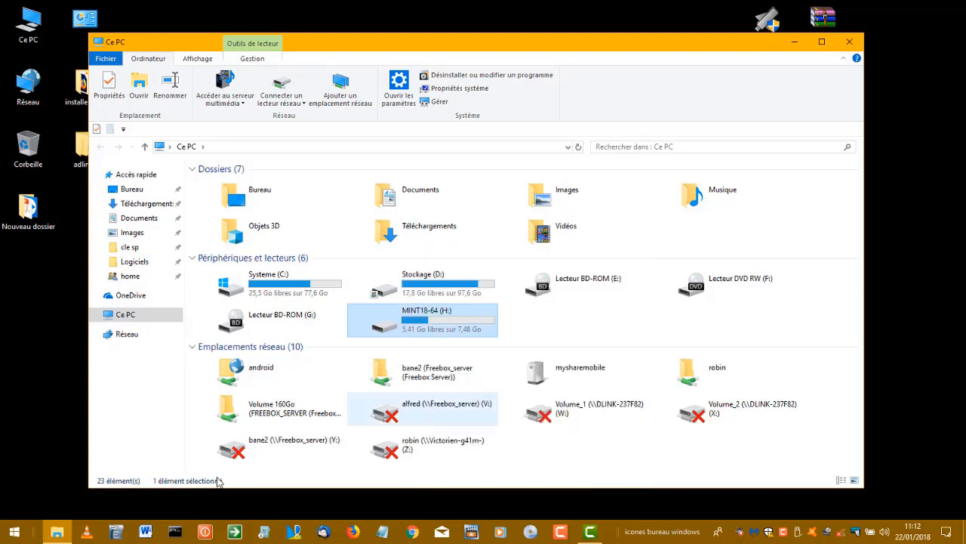
left_click_drag(159, 239, 265, 84)
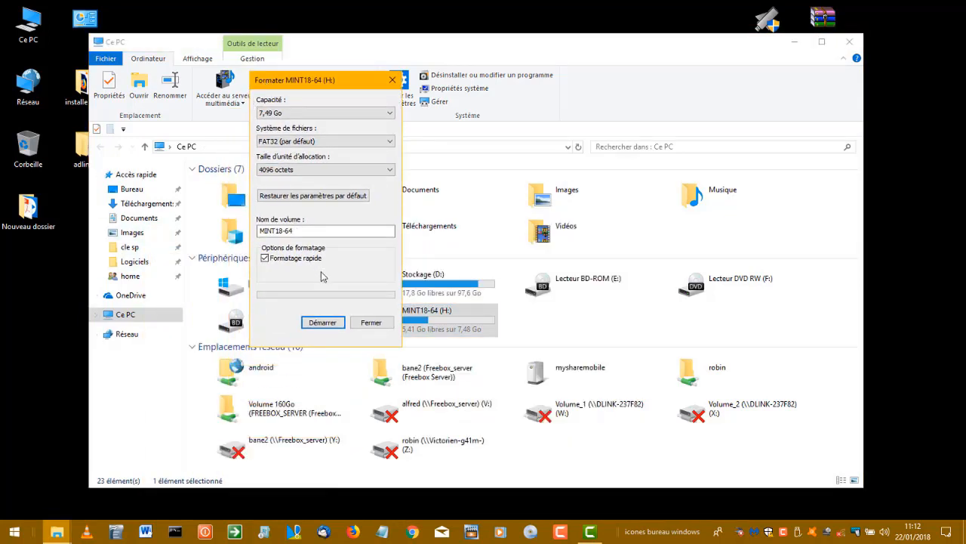
Step: Keep FAT32 with the default allocation unit size, restore the defaults, and start formatting MINT18-64 (H:)
left_click(283, 170)
left_click(298, 180)
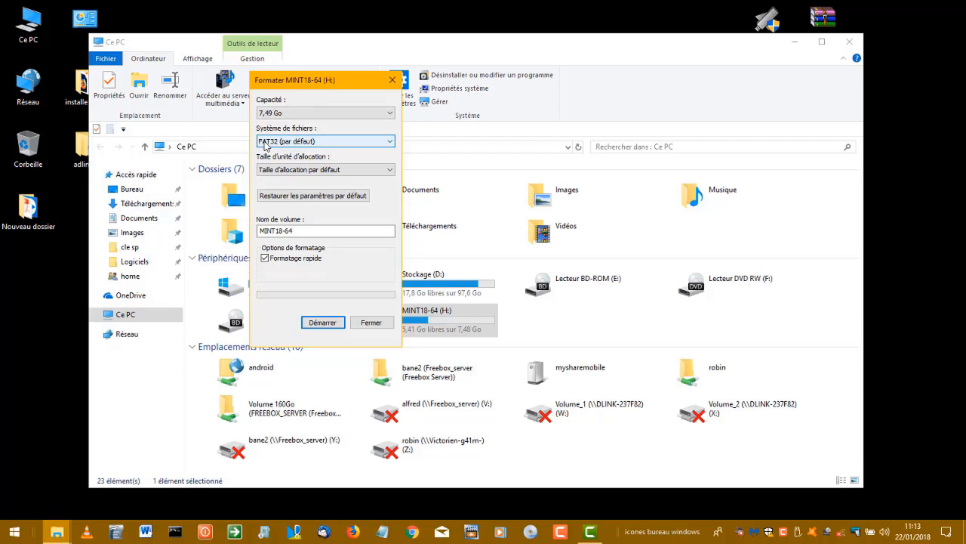
left_click(265, 145)
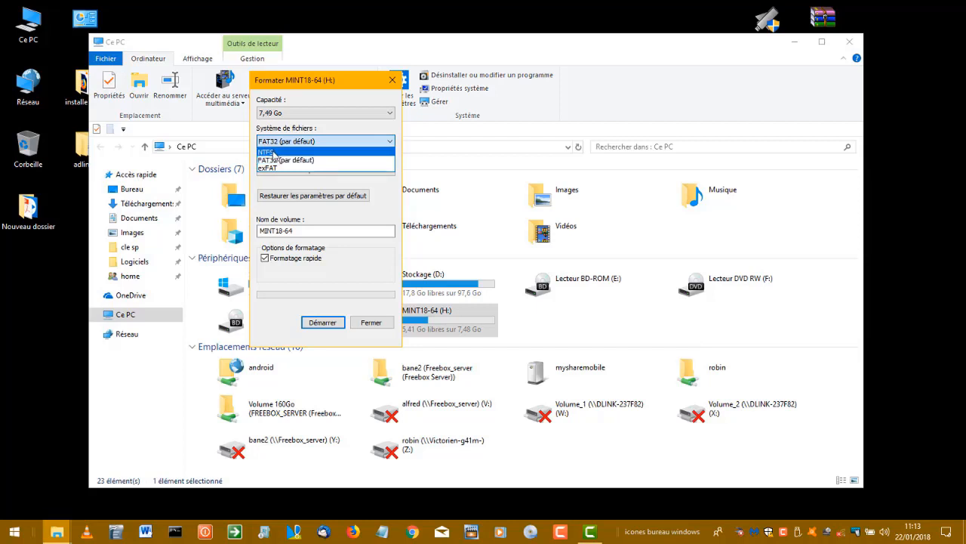
left_click(305, 161)
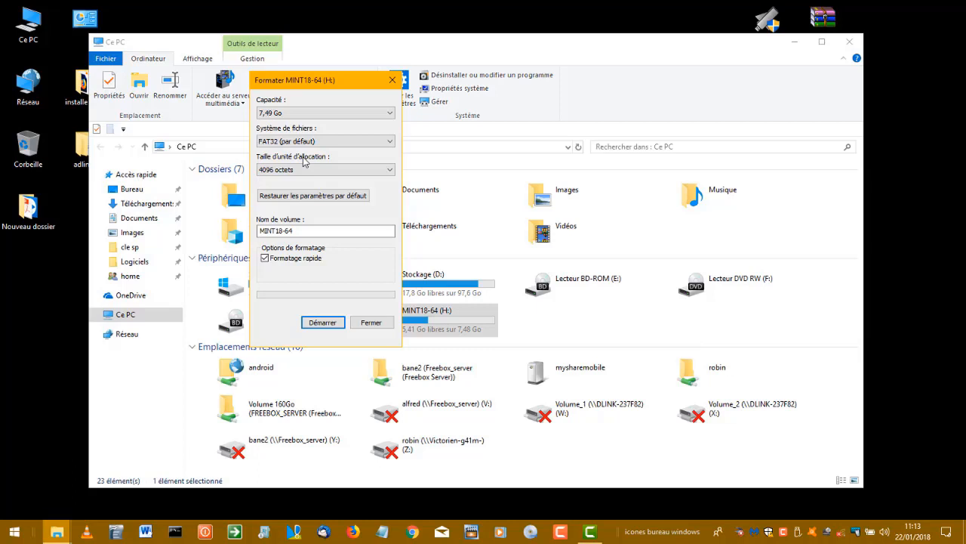
left_click(339, 196)
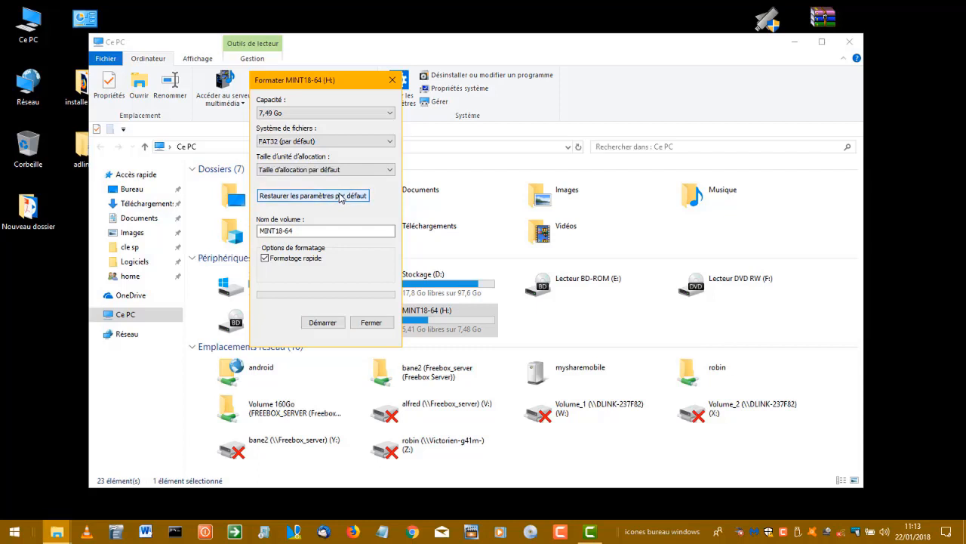
left_click(334, 323)
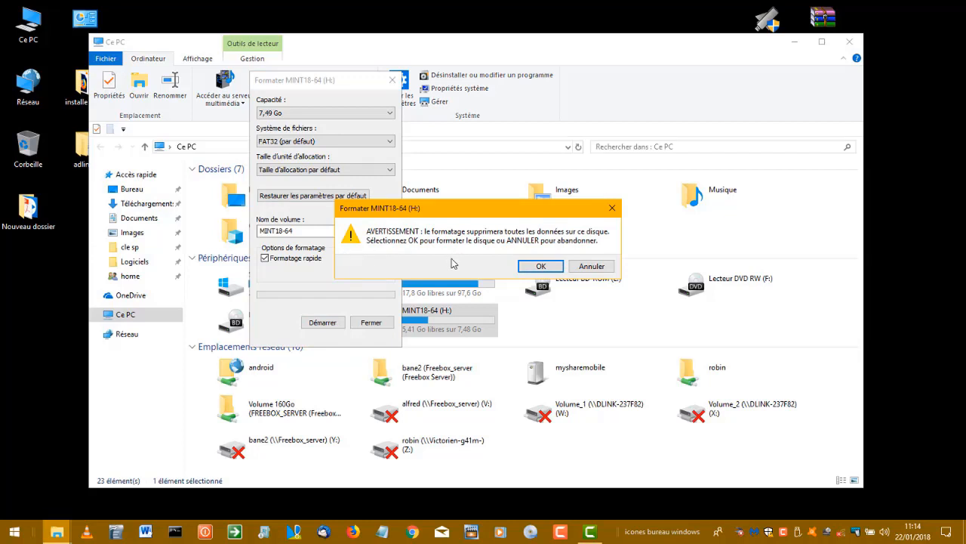
Step: Confirm the data-loss warning, acknowledge Formatage terminé, and close the Format dialog and Ce PC window
left_click(537, 267)
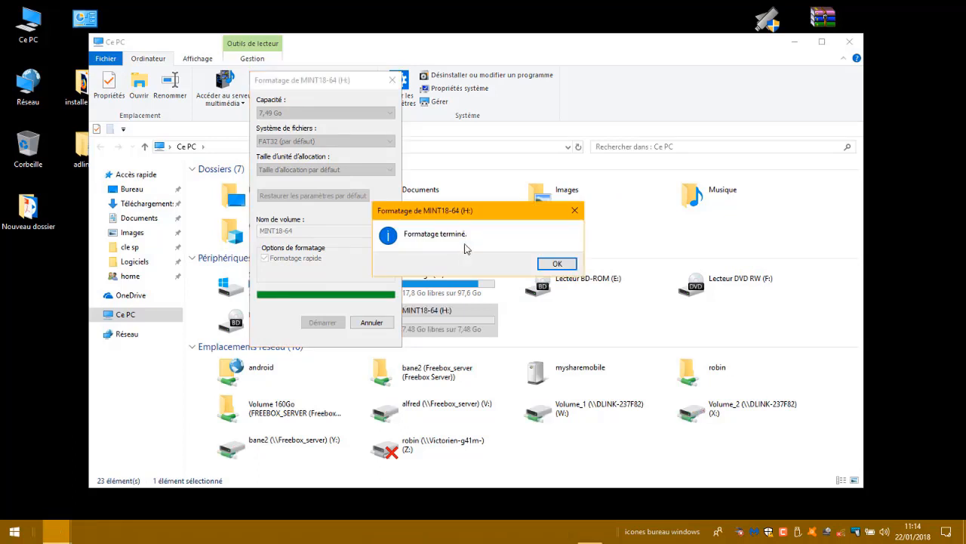
left_click(567, 266)
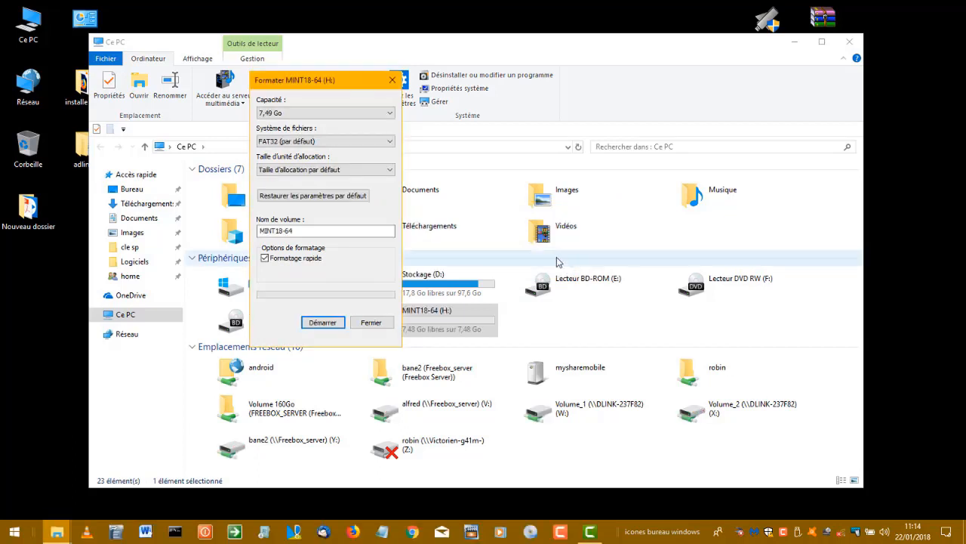
left_click(369, 323)
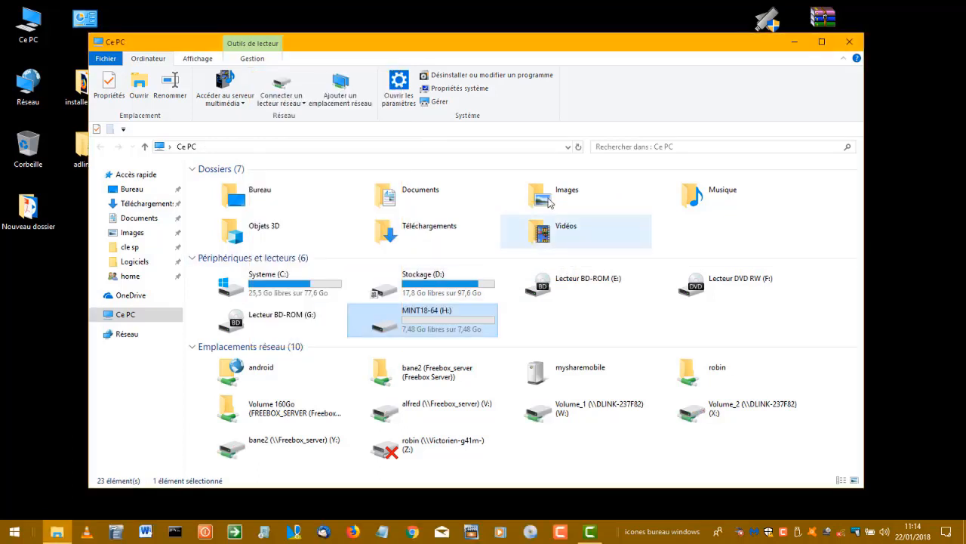
left_click(841, 40)
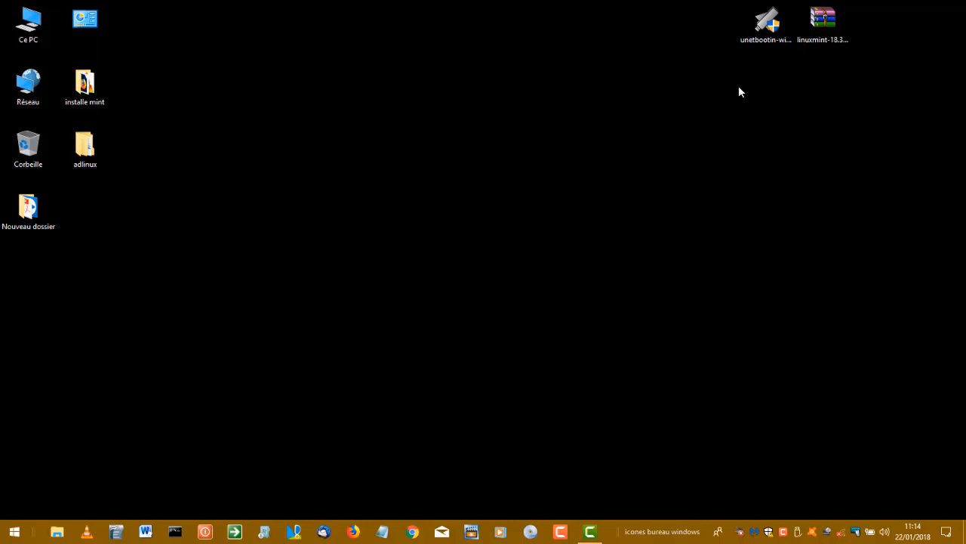
Step: Launch UNetbootin from its desktop icon and select Linux Mint in the Distribution list
double_click(762, 43)
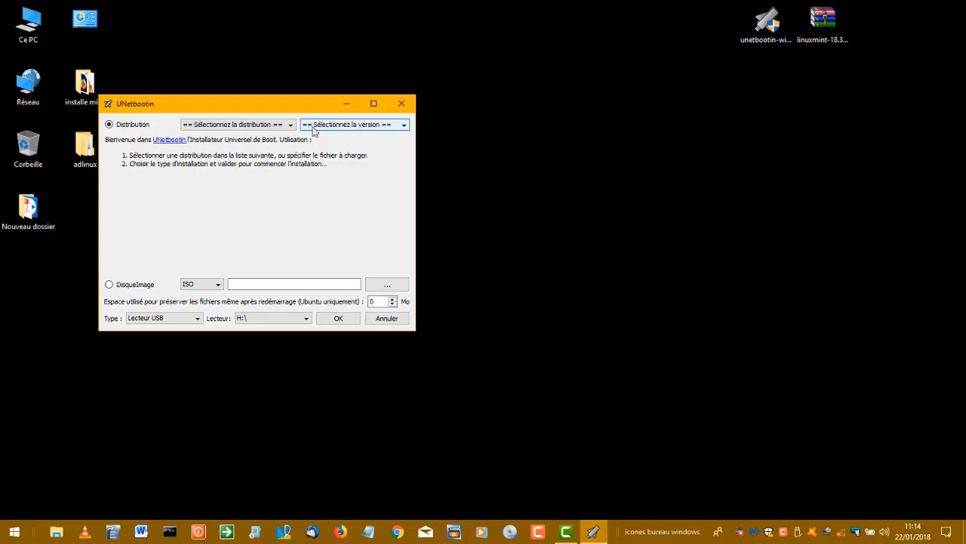
left_click(222, 125)
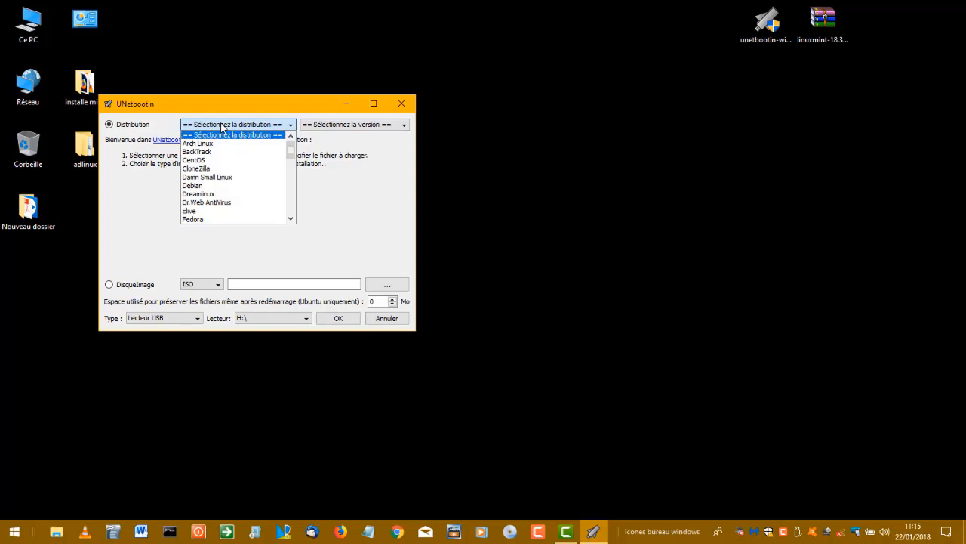
scroll(231, 148, "down", 7)
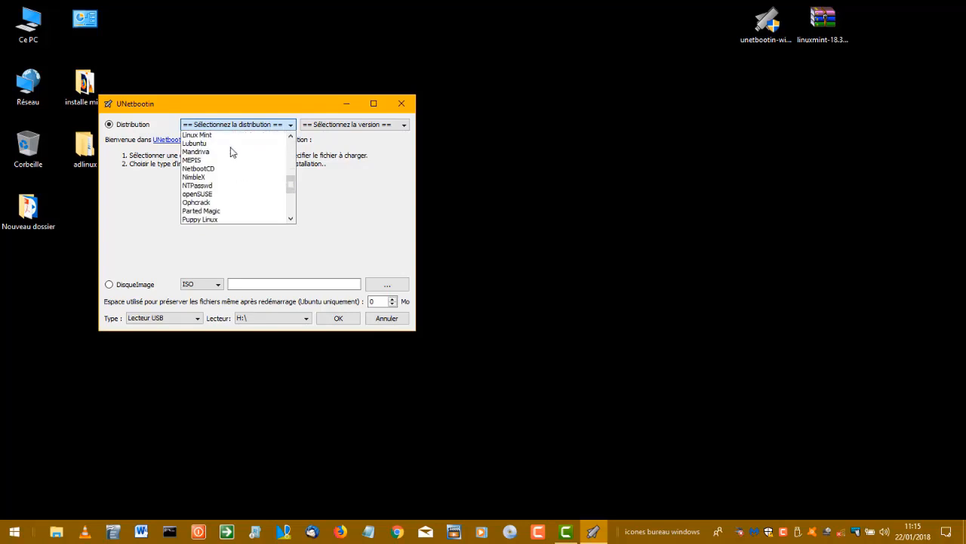
scroll(231, 152, "down", 4)
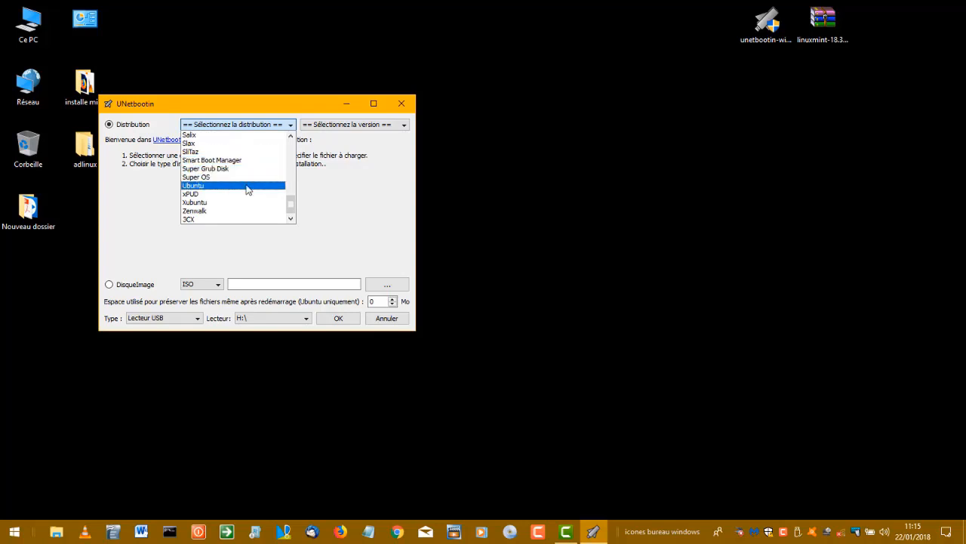
scroll(247, 188, "up", 11)
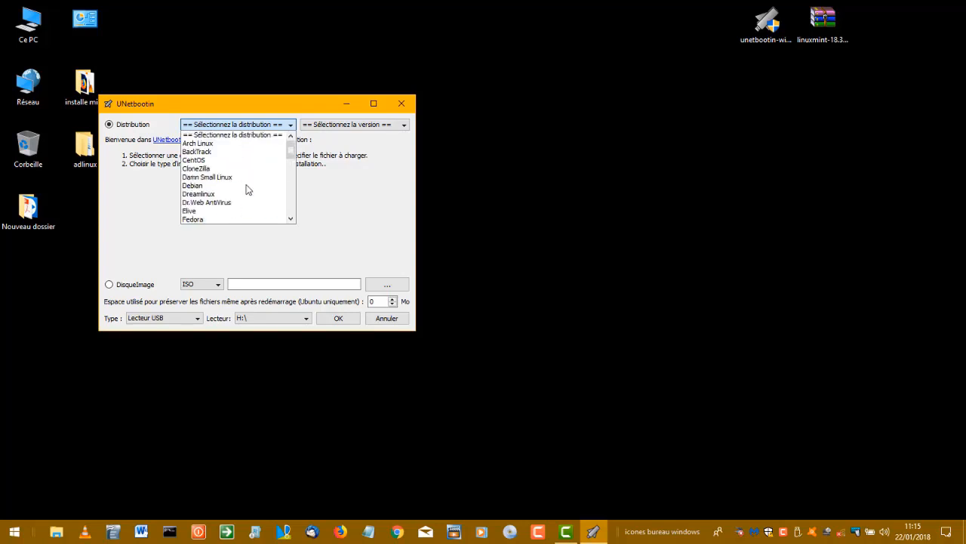
left_click(281, 125)
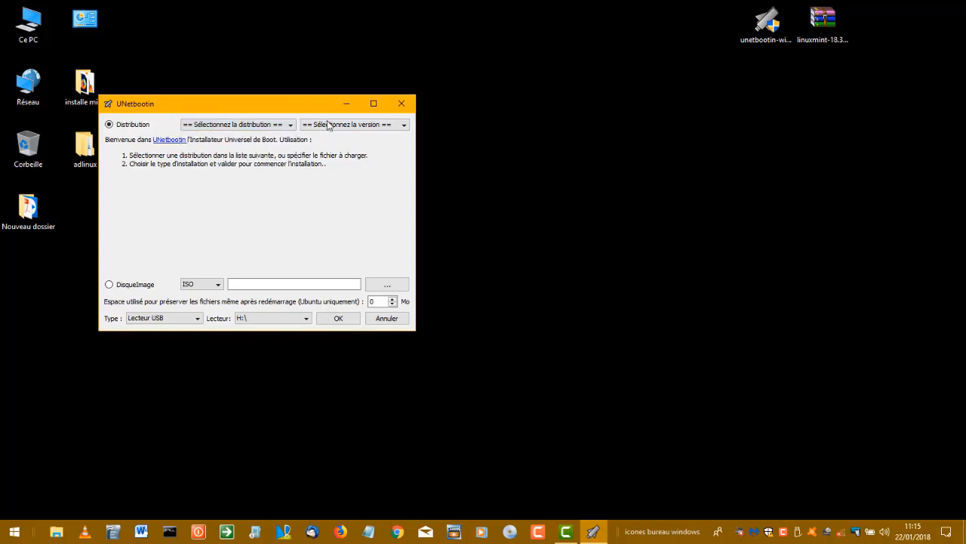
left_click(275, 125)
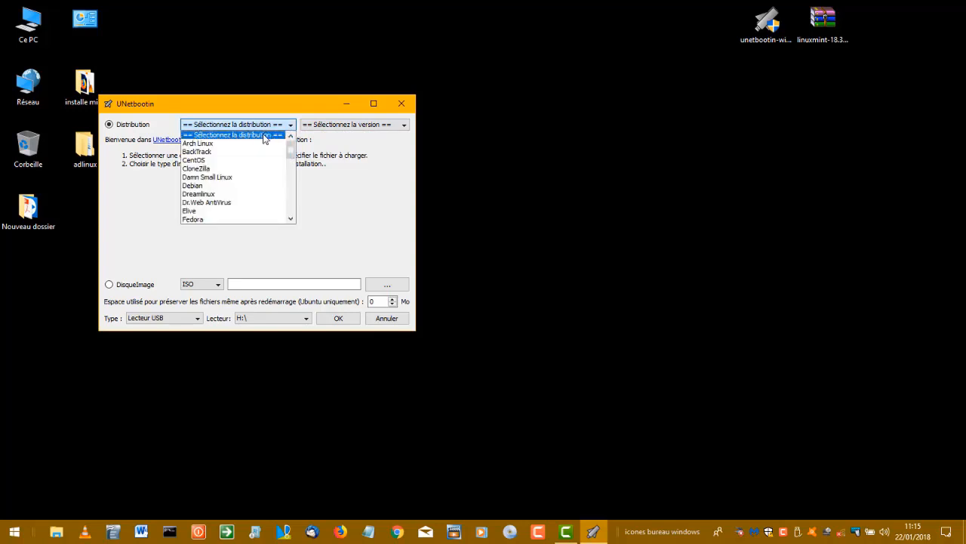
scroll(249, 159, "down", 3)
scroll(250, 159, "down", 5)
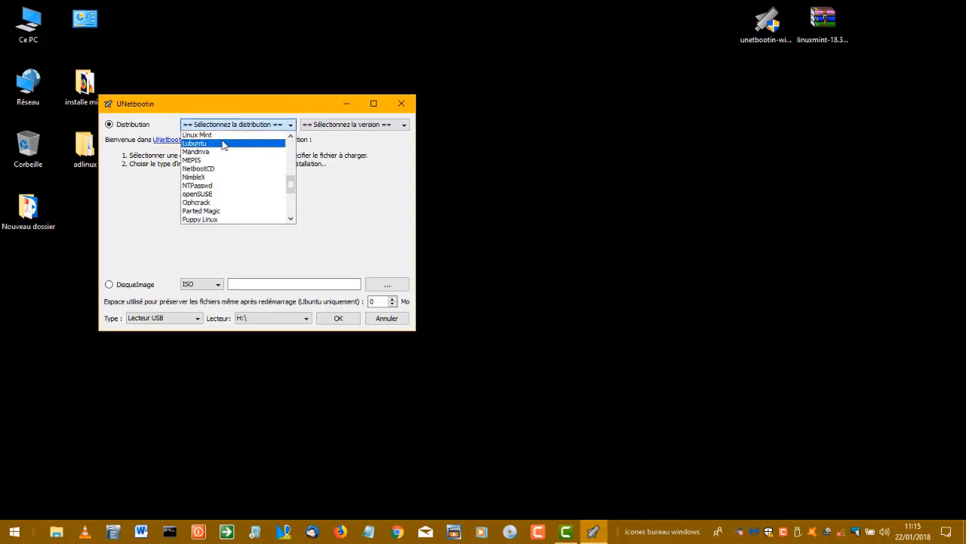
left_click(225, 135)
left_click(344, 126)
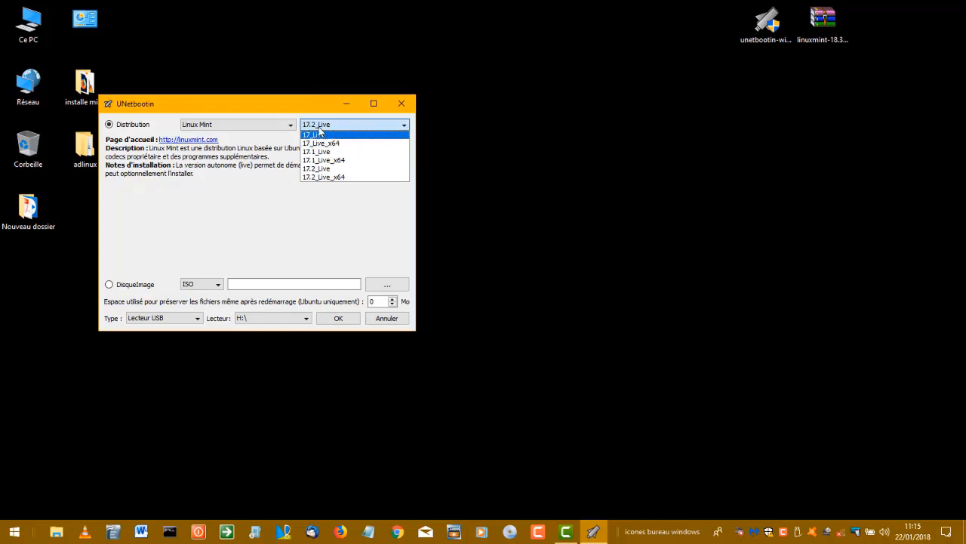
Step: Use linuxmint-18.3-kde-64bit.iso as the DisqueImage source, with USB drive H:\ as the target
left_click(291, 95)
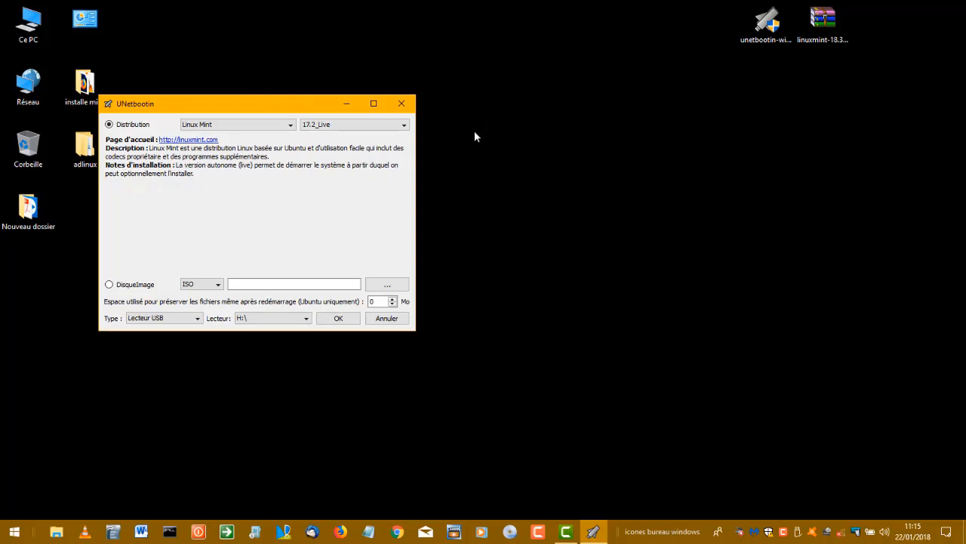
left_click(149, 284)
left_click(381, 284)
left_click(542, 235)
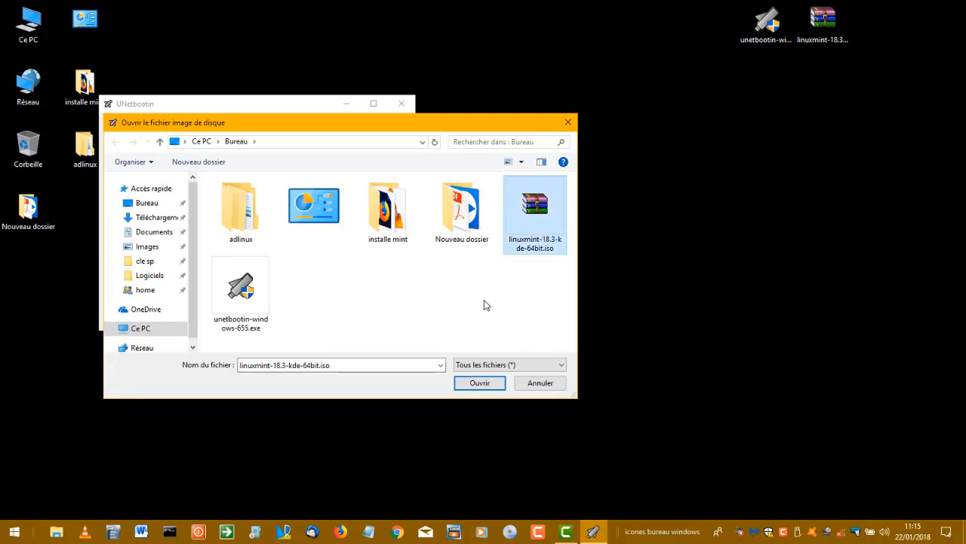
left_click(465, 383)
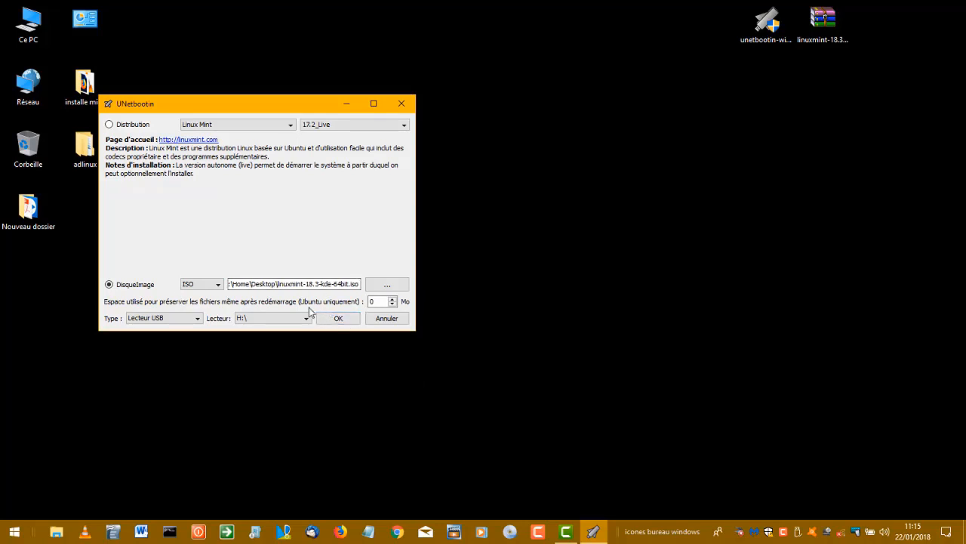
left_click(291, 318)
Step: Keep H:\ as the target drive and start writing the Linux Mint ISO to it
left_click(292, 319)
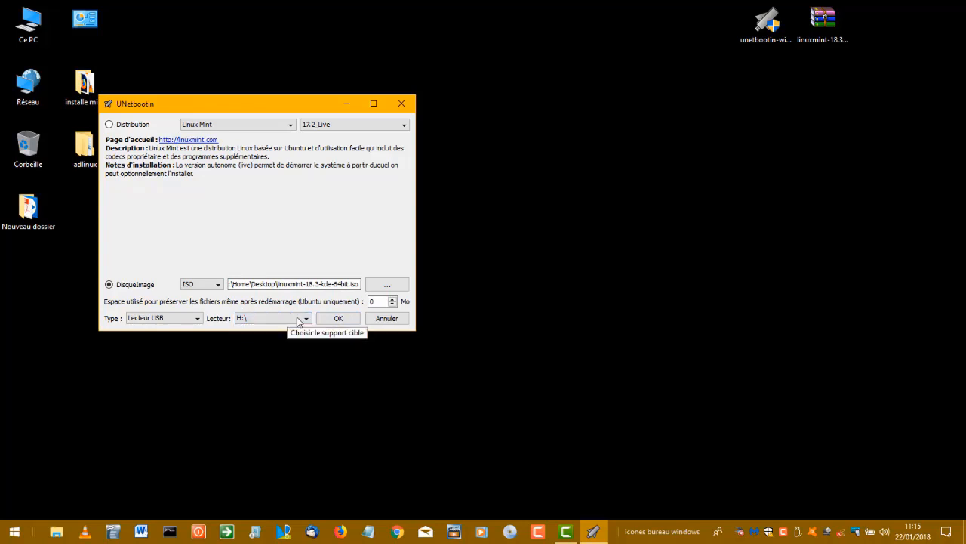
left_click(338, 318)
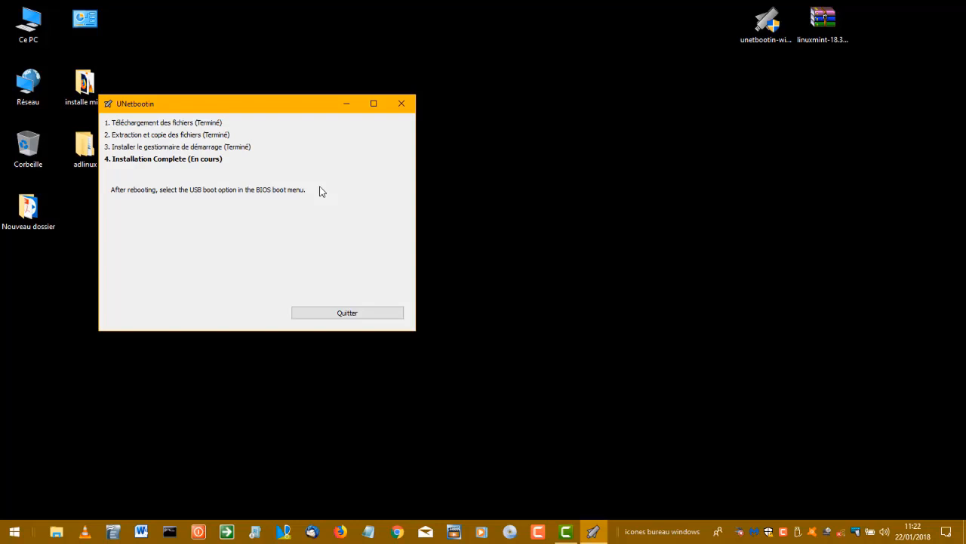
Step: Quit UNetbootin now that the bootable USB is finished
left_click(325, 314)
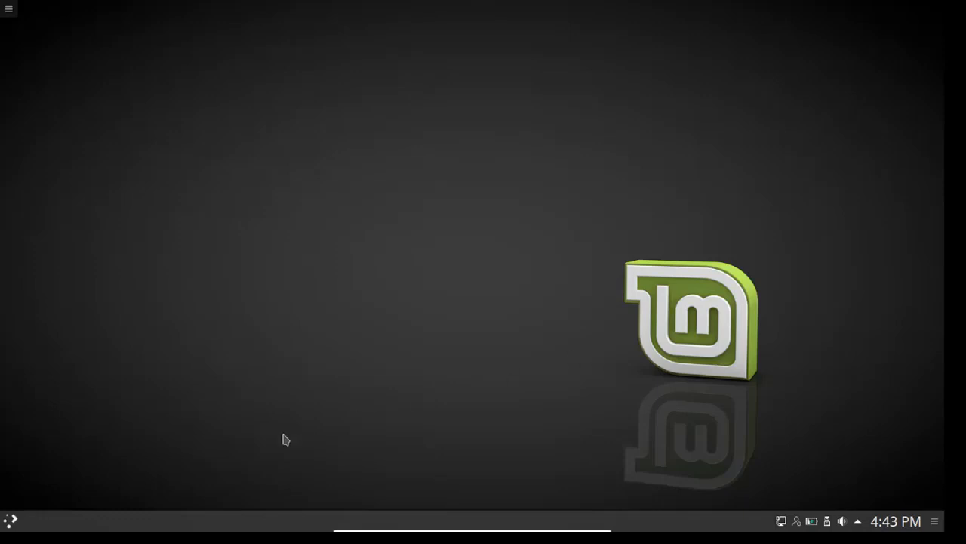
Step: Open the application launcher in the bottom-left corner of the panel
left_click(13, 520)
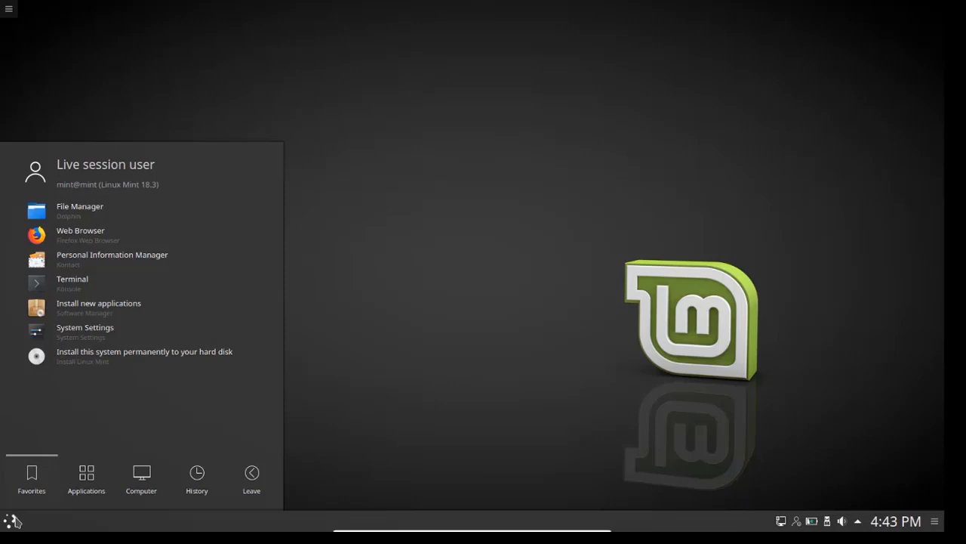
Step: Start the permanent hard-disk install, choose Français as the installer language, and continue
left_click(82, 363)
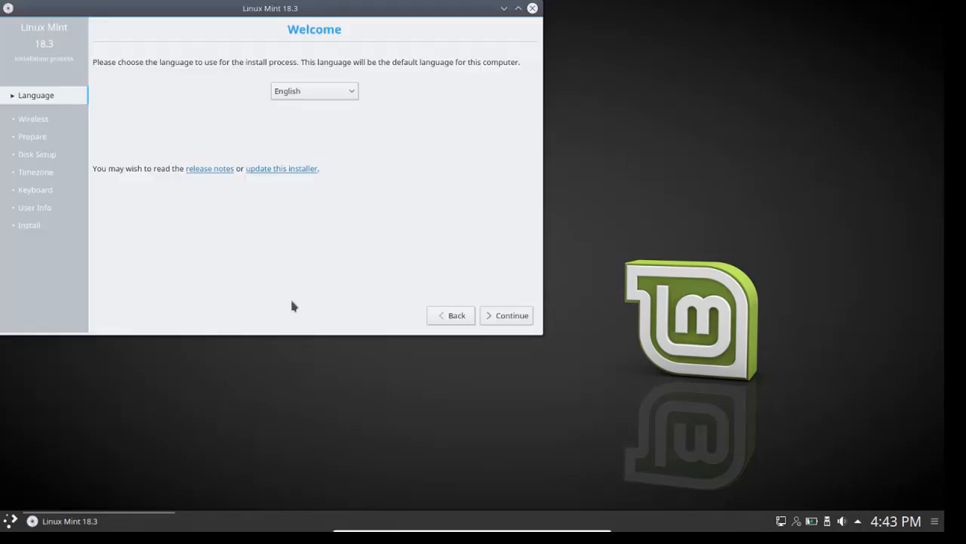
left_click_drag(320, 11, 495, 108)
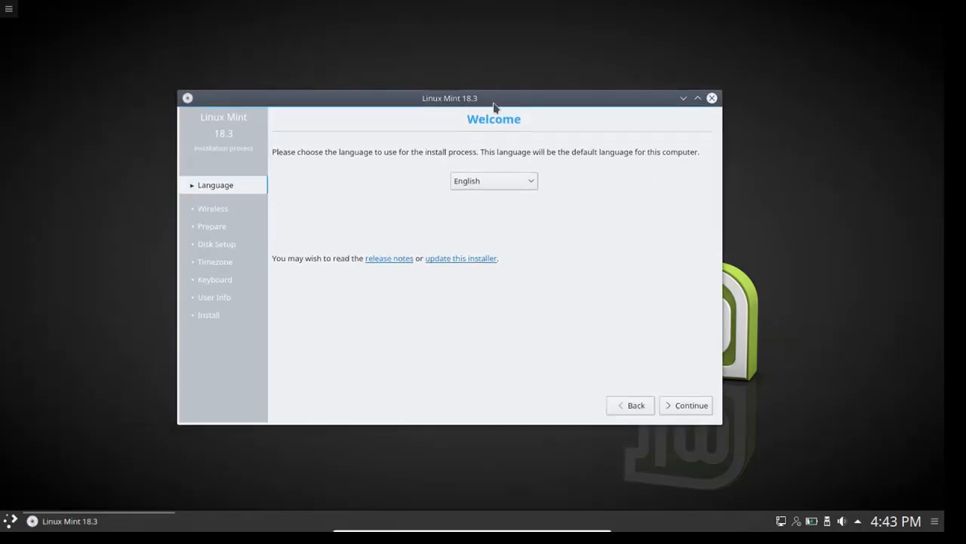
left_click(468, 183)
scroll(476, 296, "down", 1)
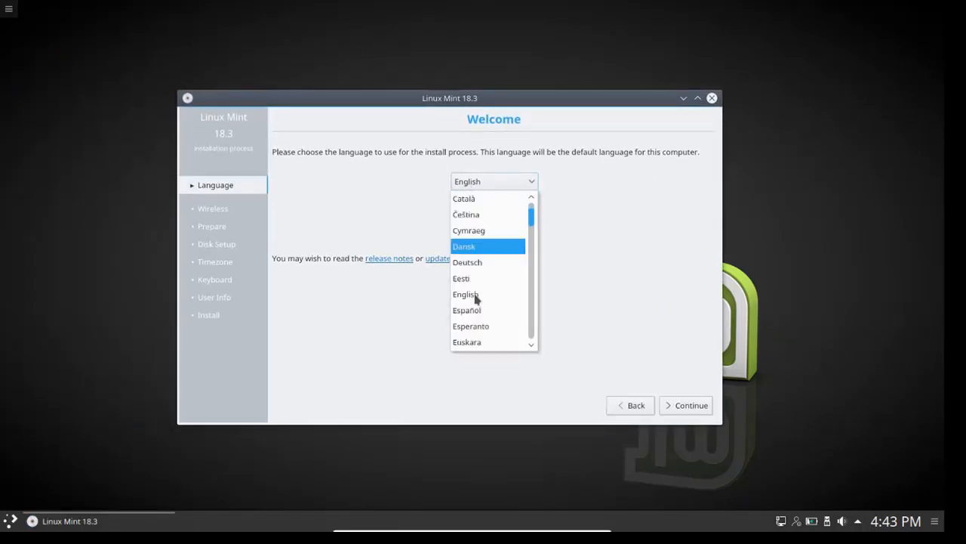
scroll(476, 298, "down", 1)
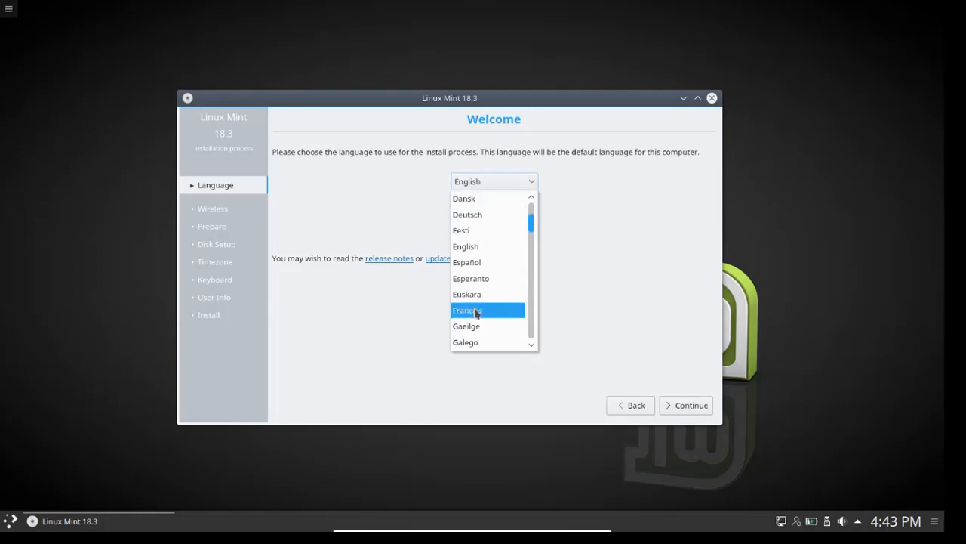
left_click(475, 310)
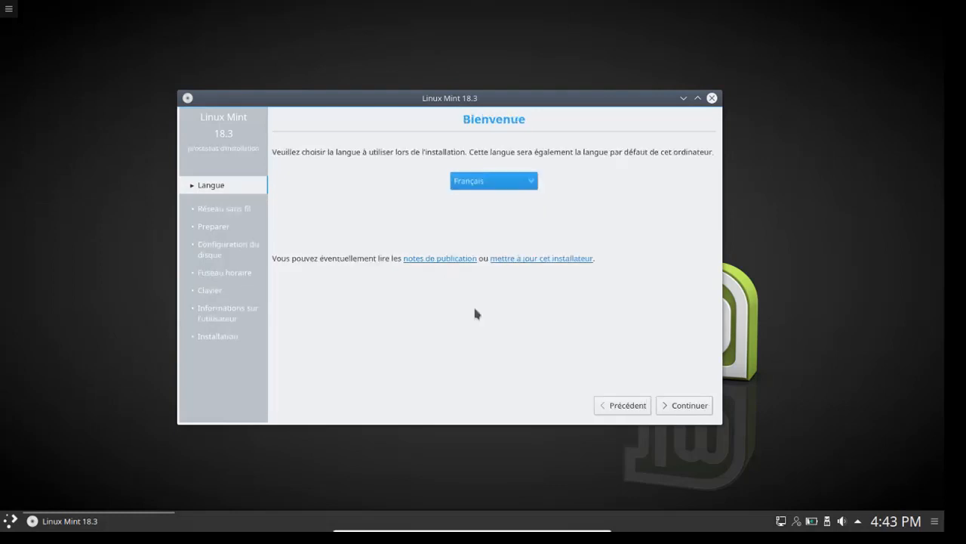
left_click(666, 405)
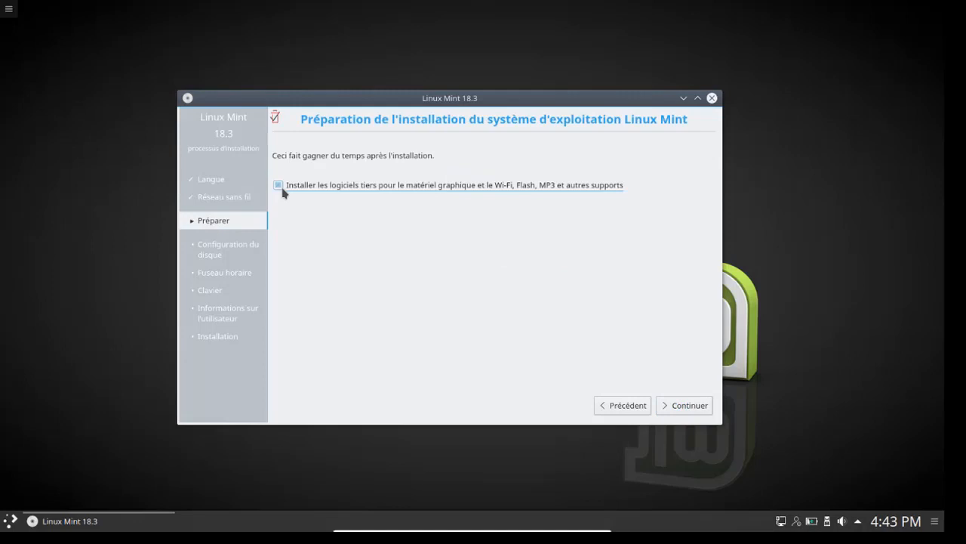
Step: Tick 'Installer les logiciels tiers…' for graphics, Wi-Fi, Flash and MP3 support
left_click(280, 187)
Step: Choose the 'Manuel' installation type to reach the partition editor listing /dev/sda
left_click(677, 407)
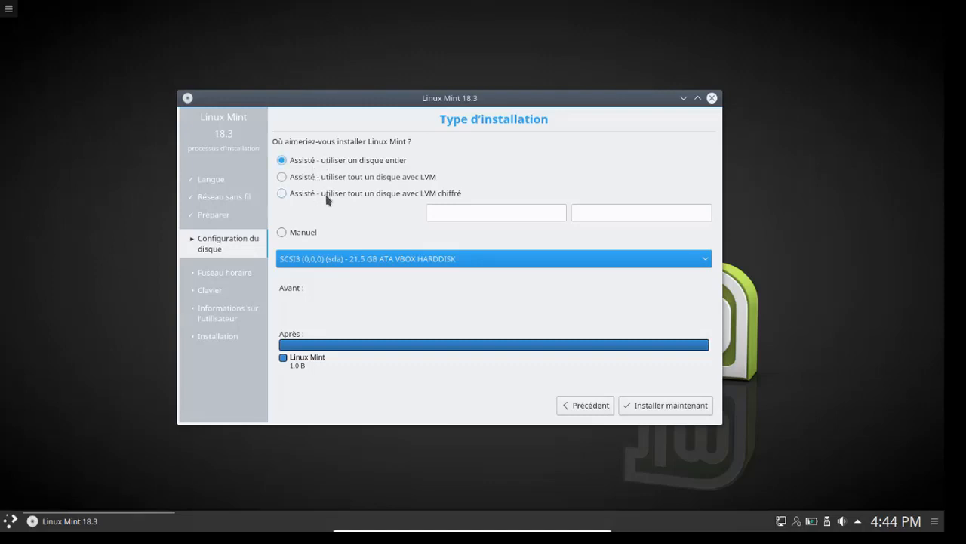
left_click(301, 237)
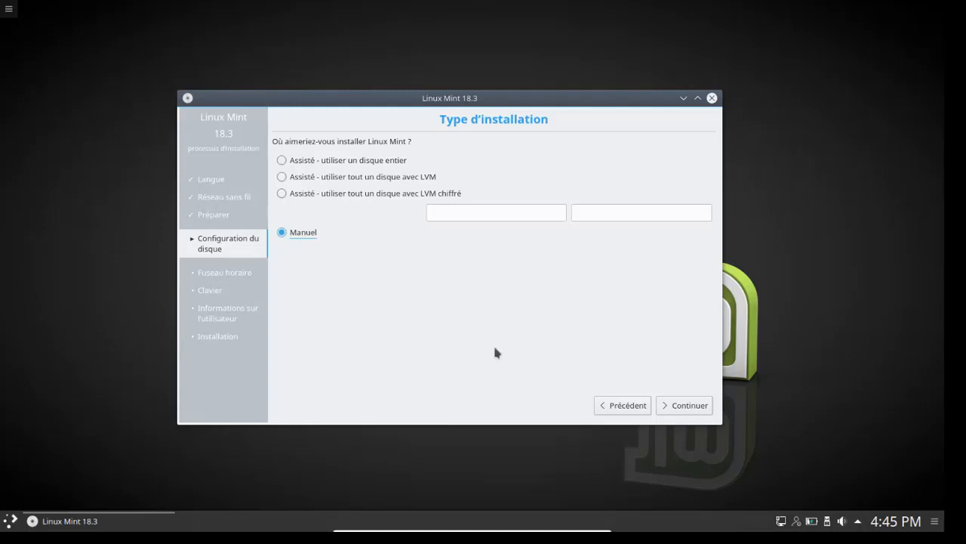
left_click(671, 411)
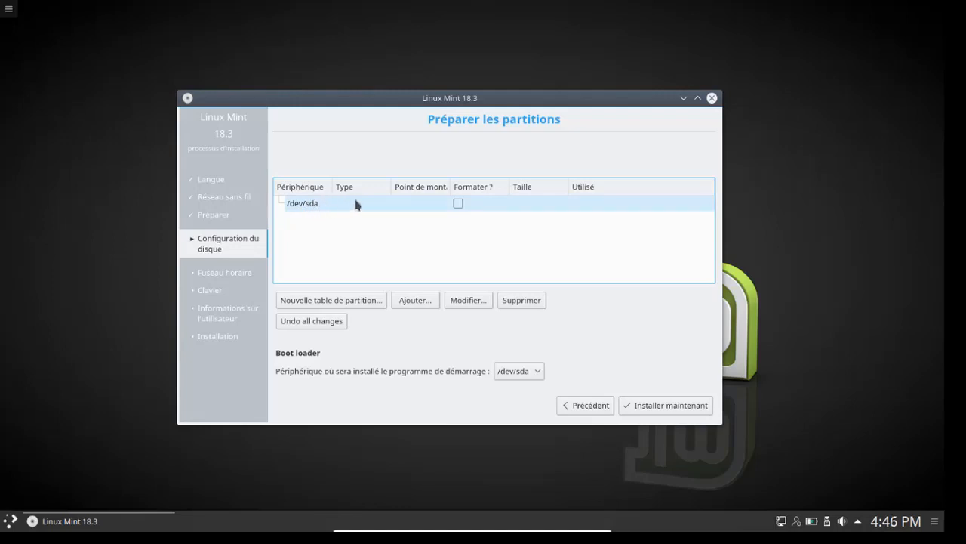
Step: Create a new empty partition table on /dev/sda, leaving 21474 MB of free space
double_click(445, 206)
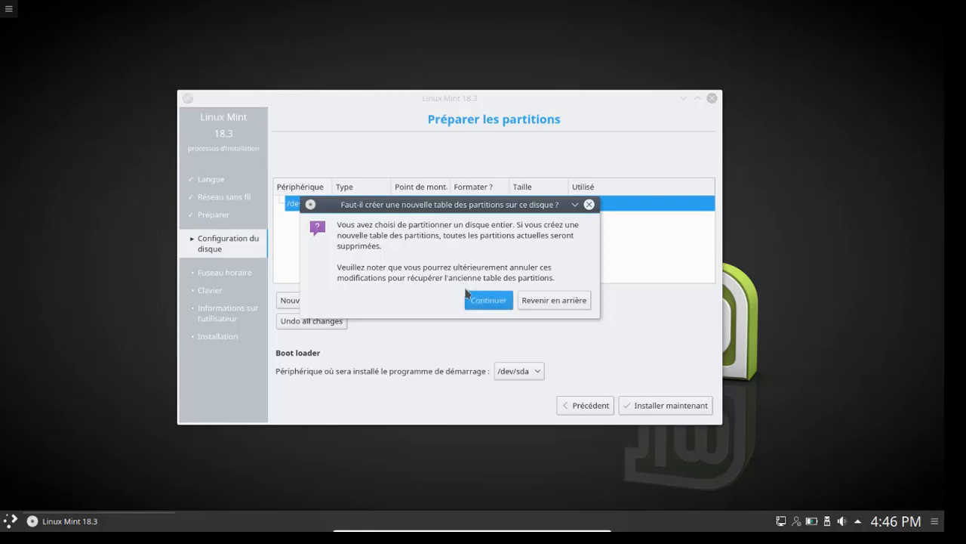
left_click(484, 300)
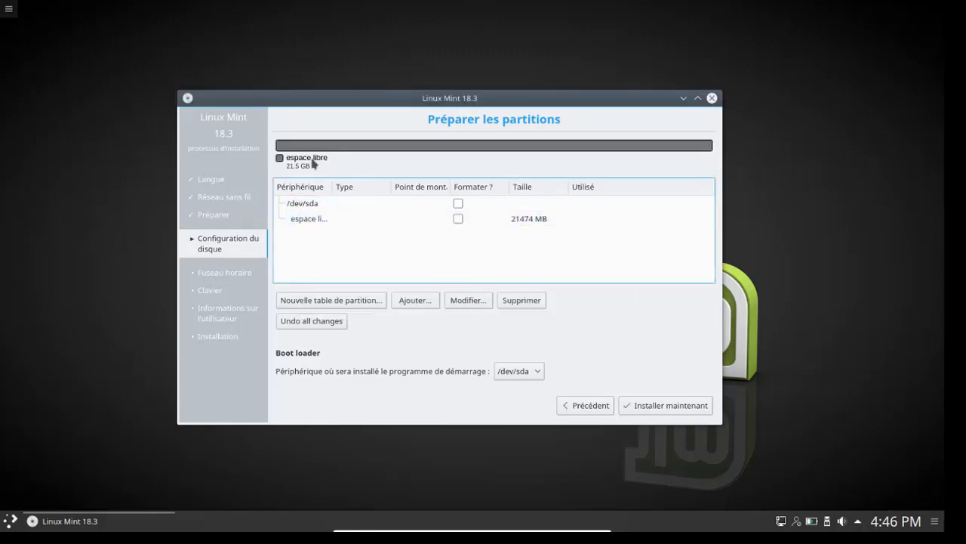
Step: Start a new partition in the free space and keep ext4 as its filesystem
left_click_drag(412, 104, 448, 99)
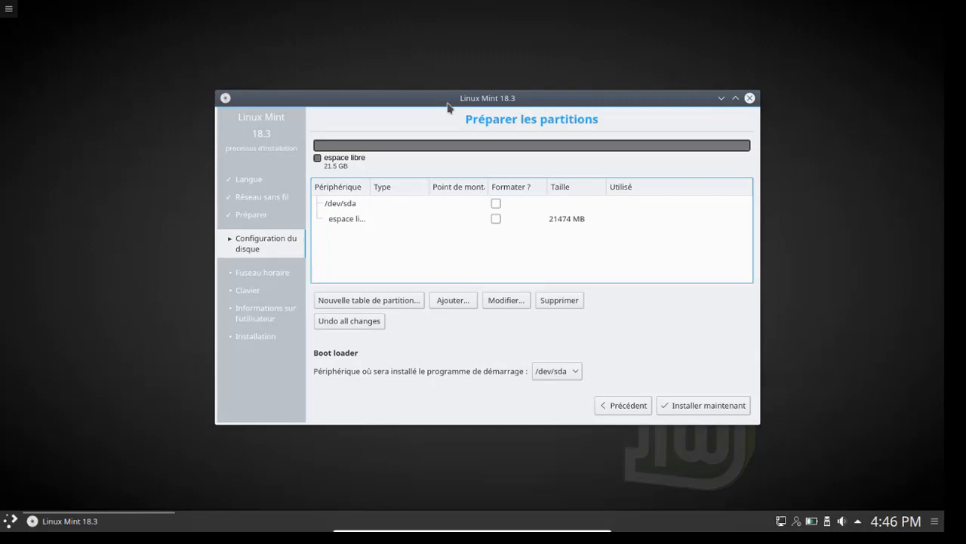
double_click(527, 225)
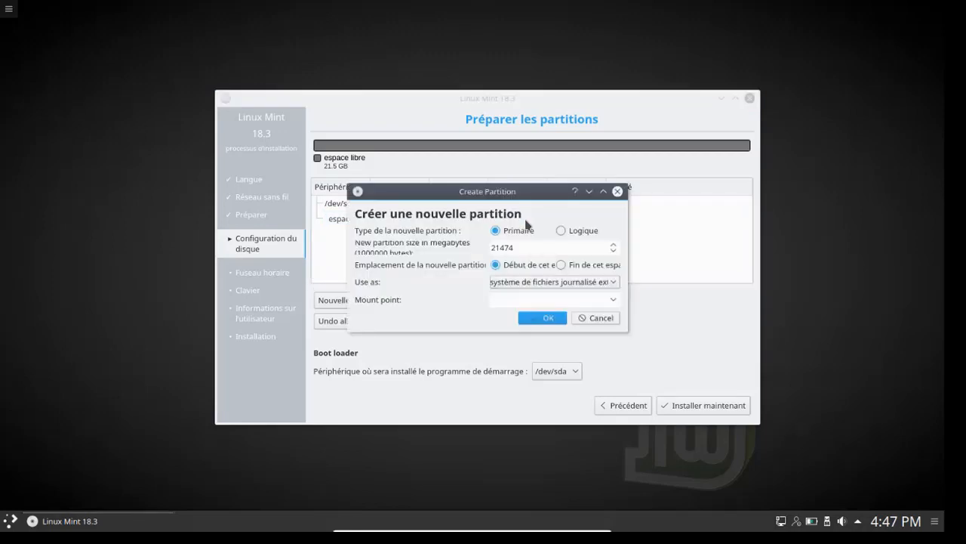
left_click(502, 247)
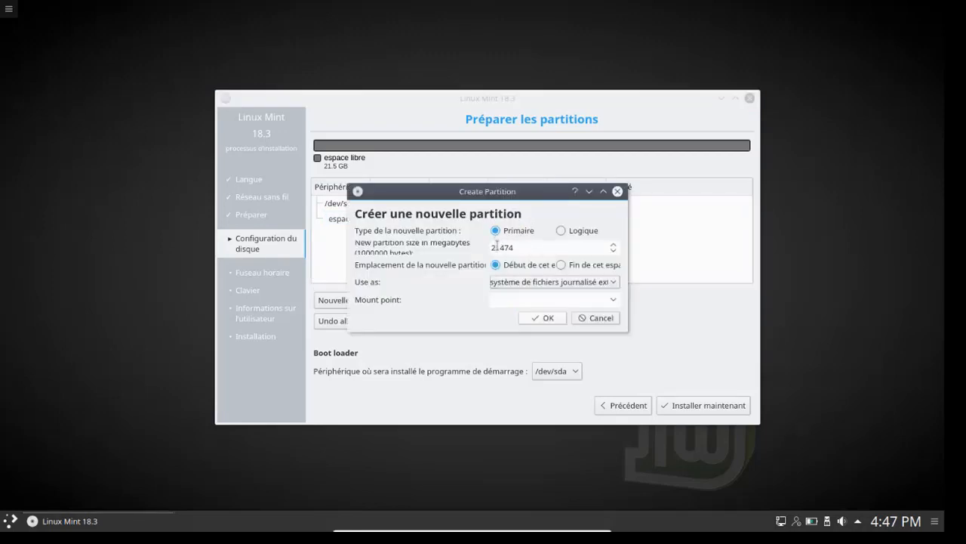
left_click_drag(502, 247, 545, 248)
left_click(516, 245)
left_click_drag(494, 193, 531, 187)
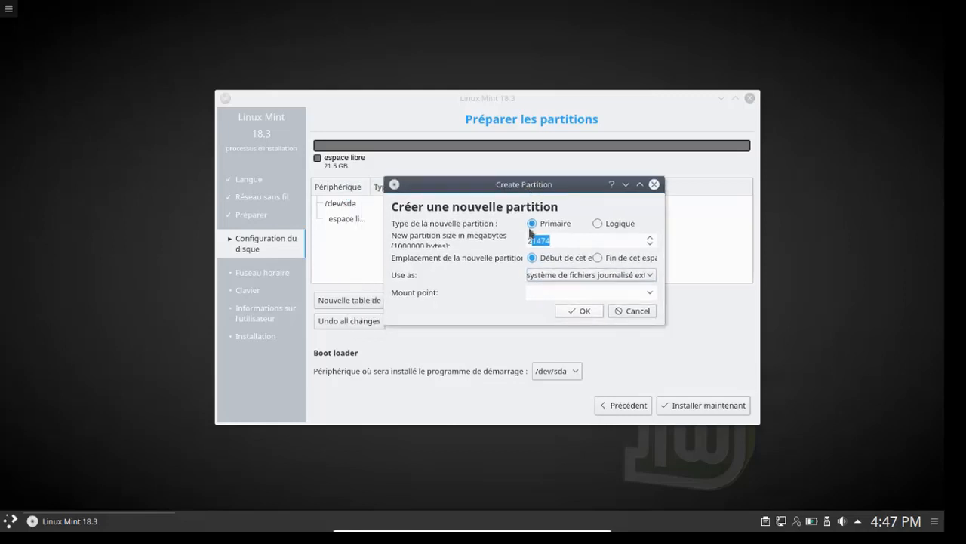
left_click(633, 275)
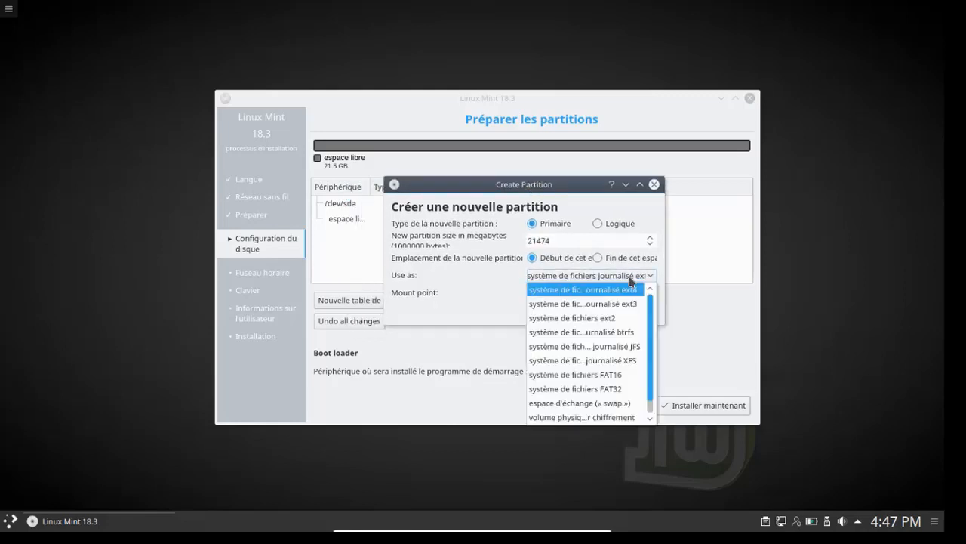
scroll(585, 332, "down", 1)
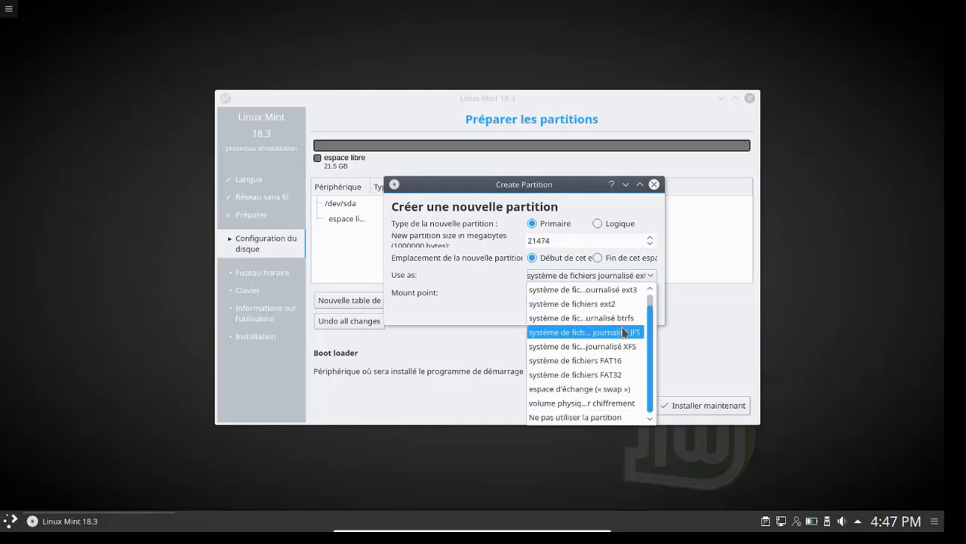
scroll(609, 390, "up", 1)
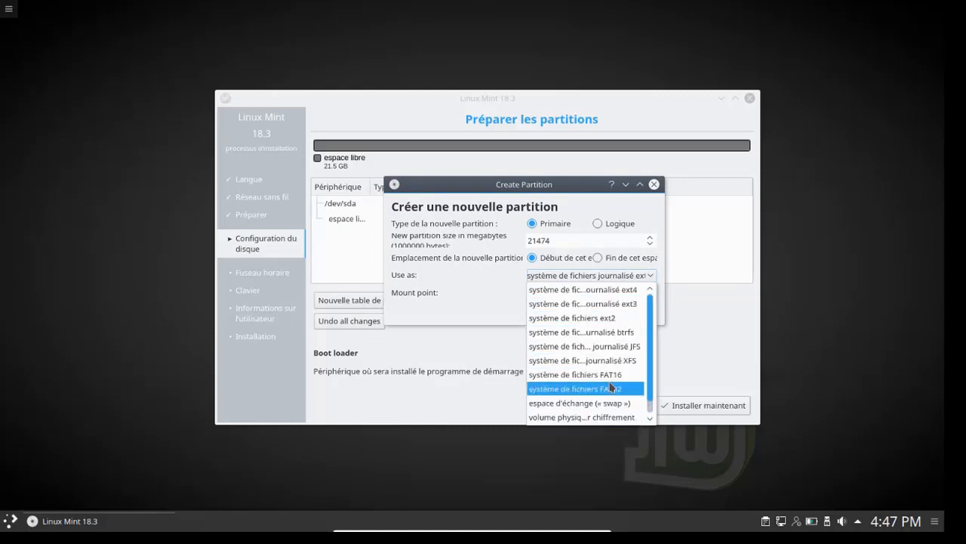
left_click(628, 291)
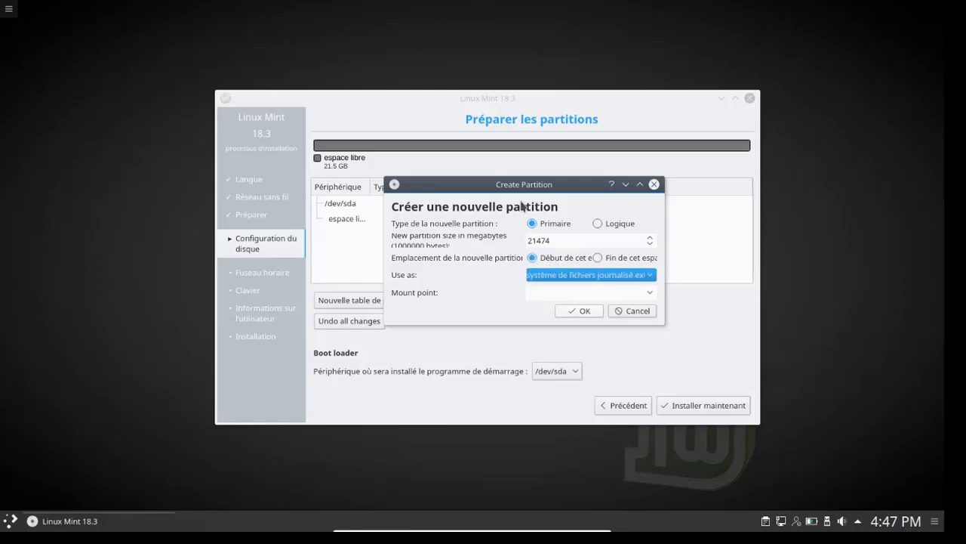
Step: Set the new partition's size to 20000 MB and its mount point to /
left_click_drag(520, 187, 539, 180)
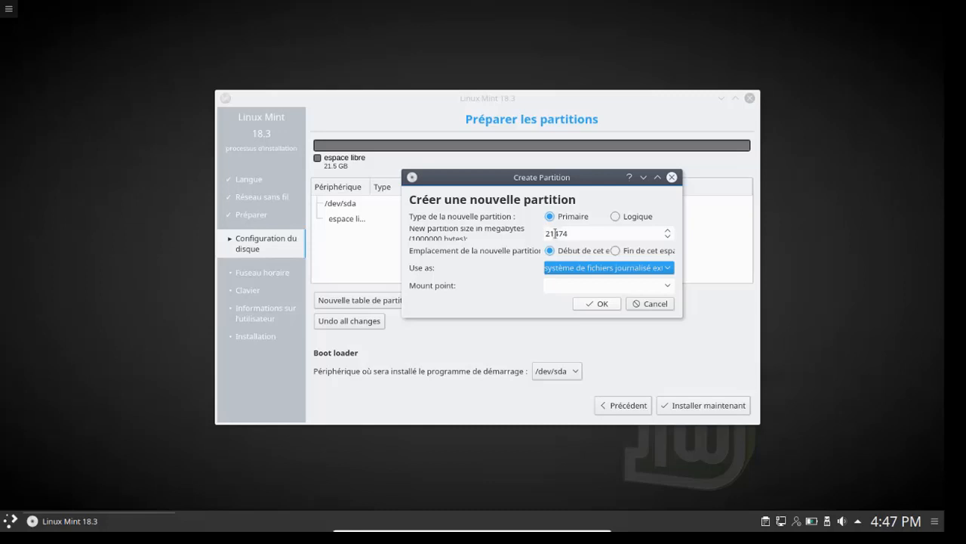
left_click_drag(550, 233, 601, 239)
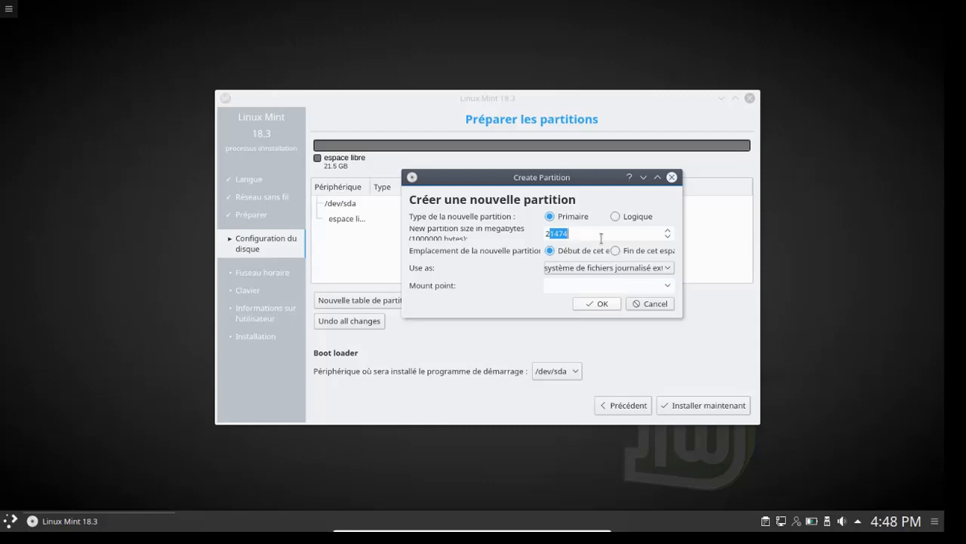
type("0000")
left_click(663, 286)
left_click(669, 286)
left_click(657, 300)
left_click(610, 305)
left_click_drag(558, 282, 542, 279)
left_click(551, 287)
Step: Confirm the 20000 MB root partition, then make the remaining free space a swap partition
left_click(604, 304)
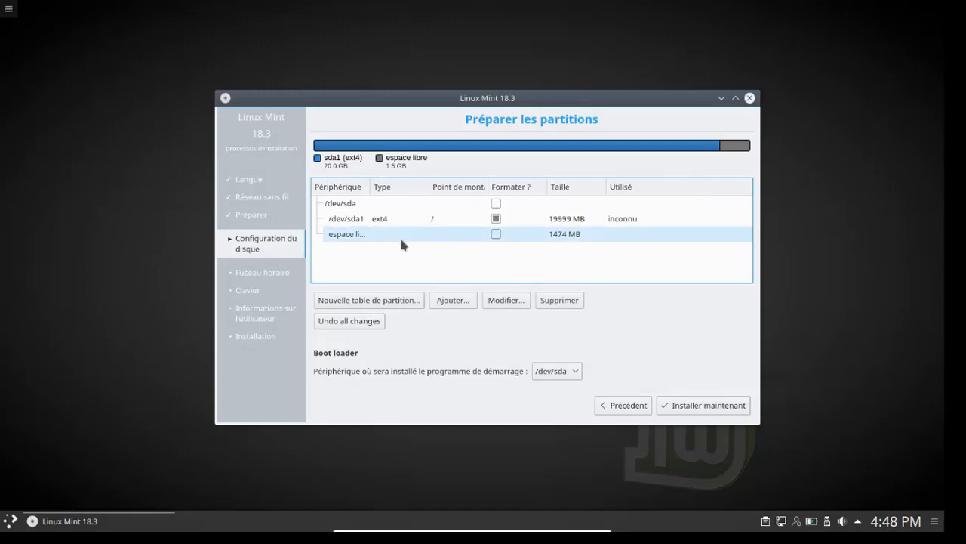
double_click(378, 239)
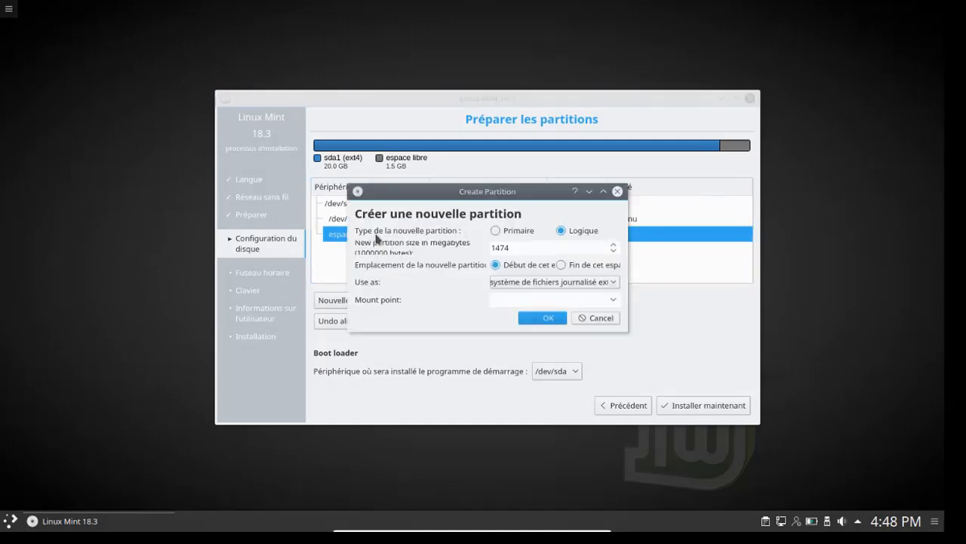
left_click(560, 285)
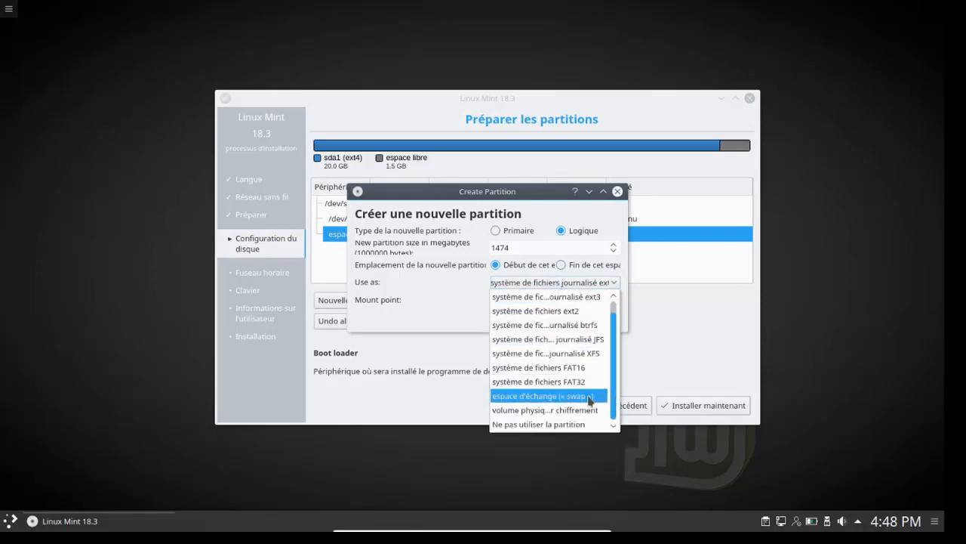
left_click(589, 396)
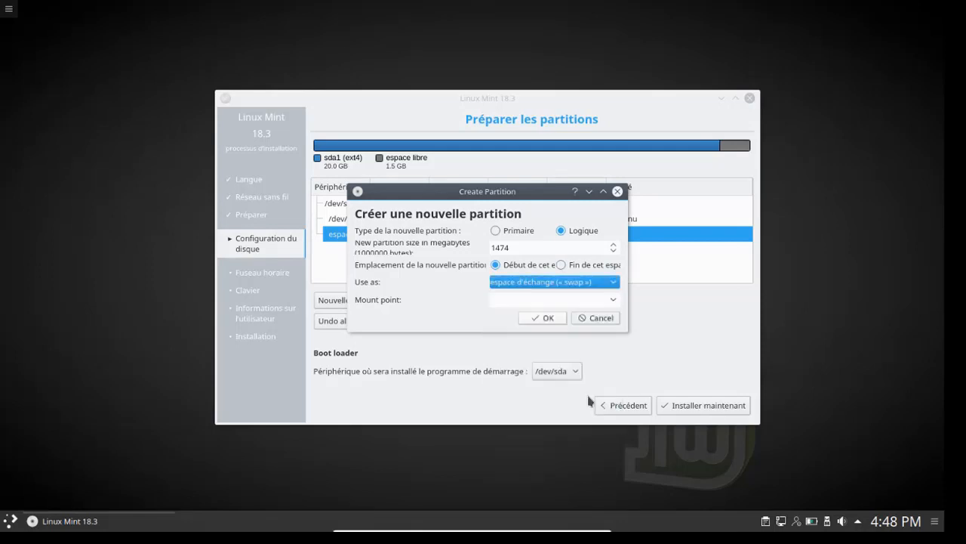
left_click(555, 320)
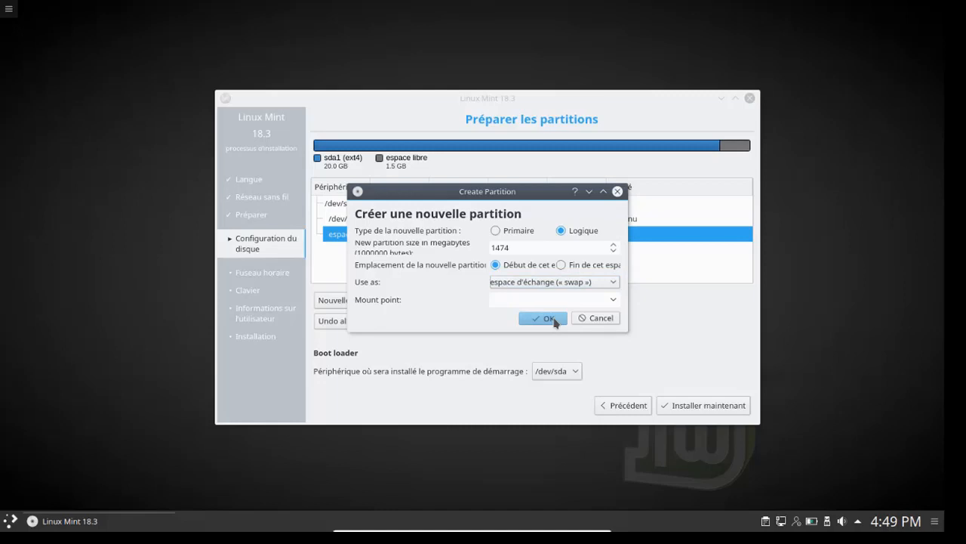
left_click(555, 320)
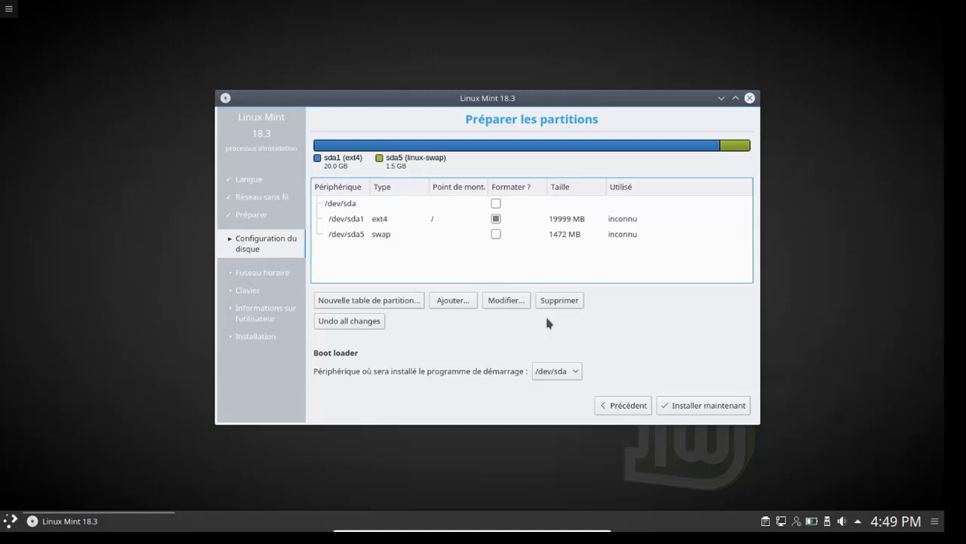
Step: Launch installation onto /dev/sda1 and accept writing the partition changes to disk
left_click(350, 223)
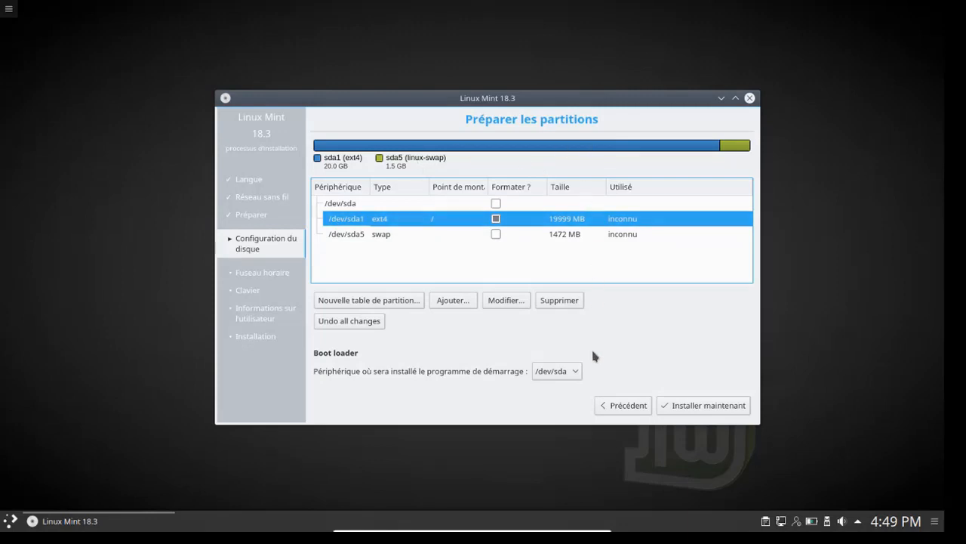
left_click(710, 405)
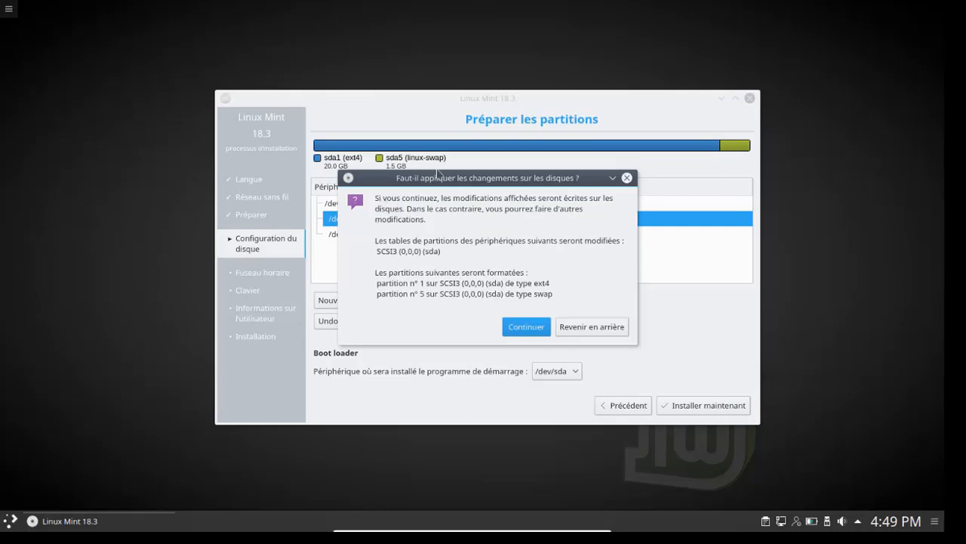
left_click_drag(459, 178, 493, 170)
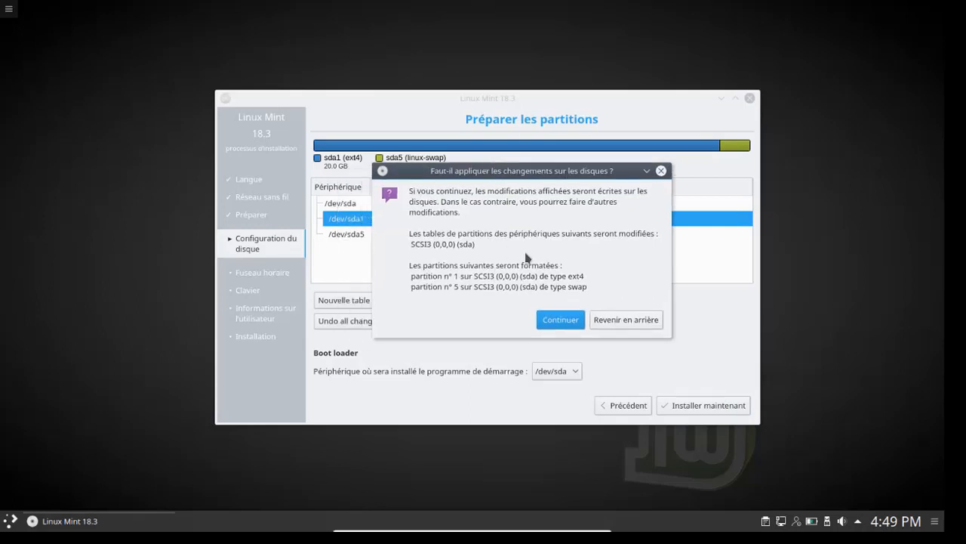
left_click(555, 318)
Step: Apply the disk changes, keep France as time zone, and choose the plain Français keyboard variant
left_click(555, 318)
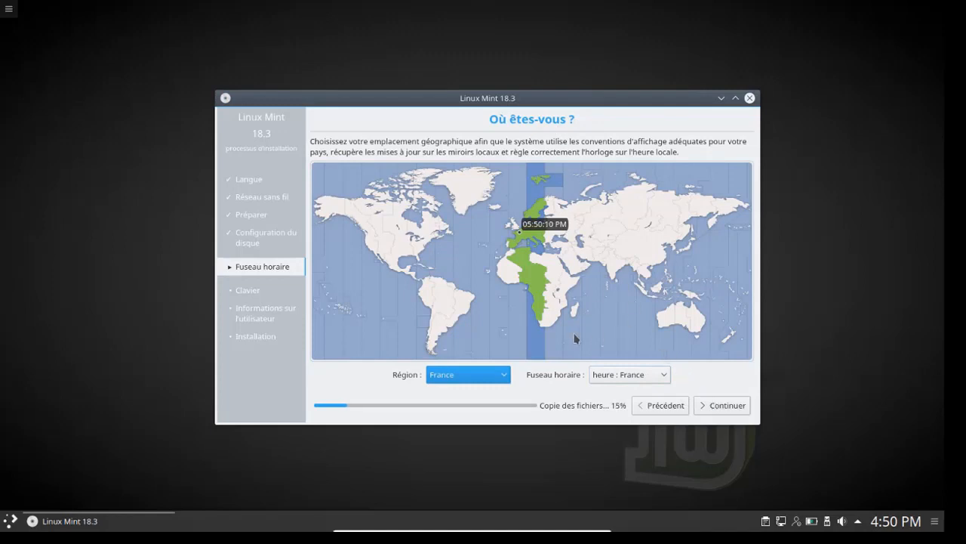
left_click(709, 406)
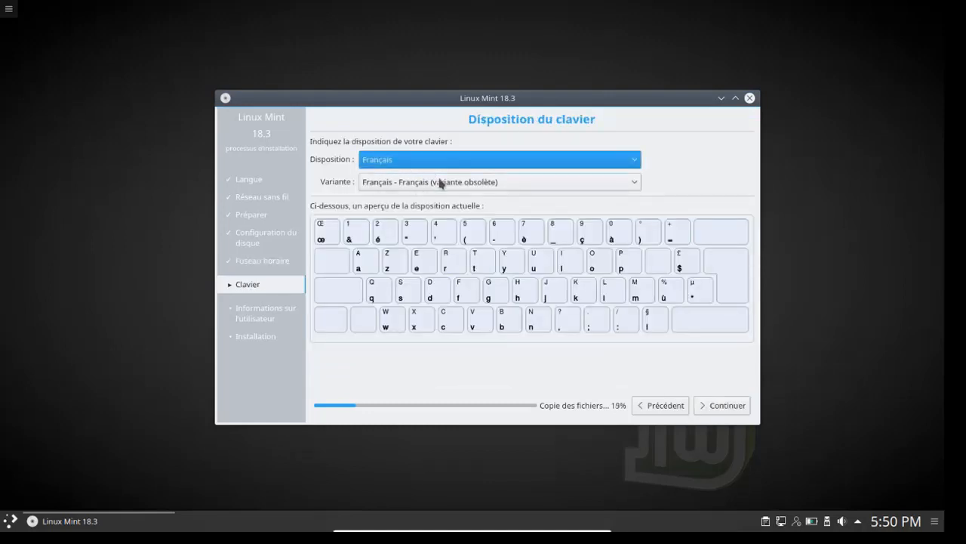
scroll(440, 184, "up", 1)
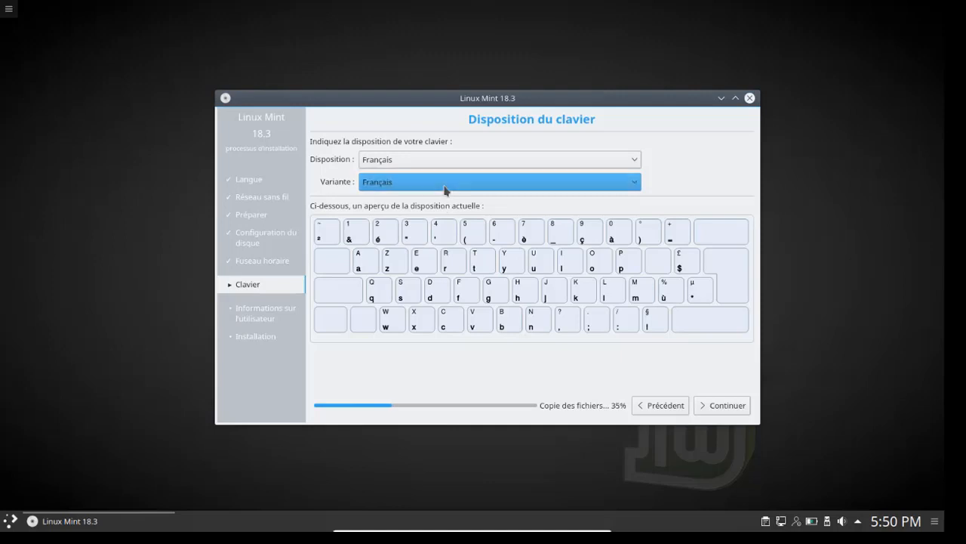
left_click(446, 185)
left_click(389, 206)
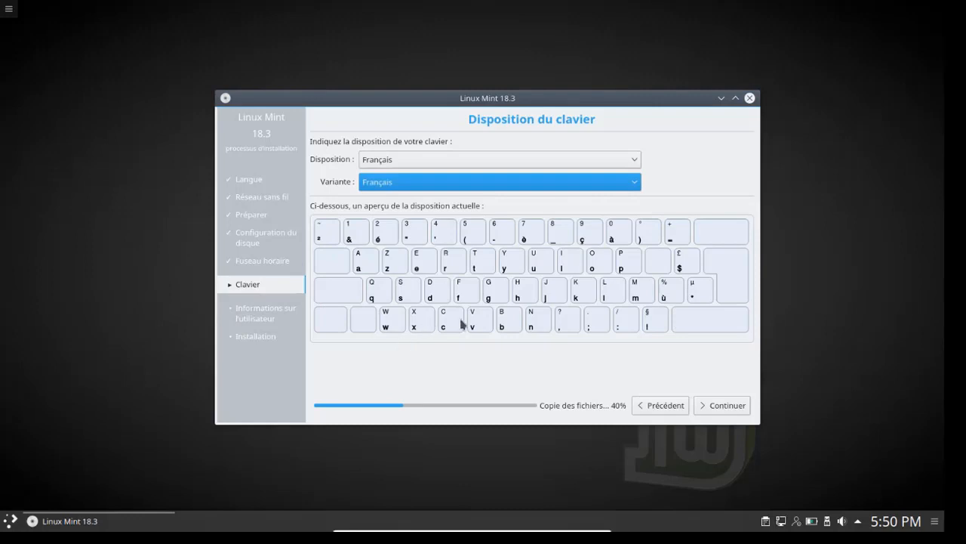
left_click(739, 410)
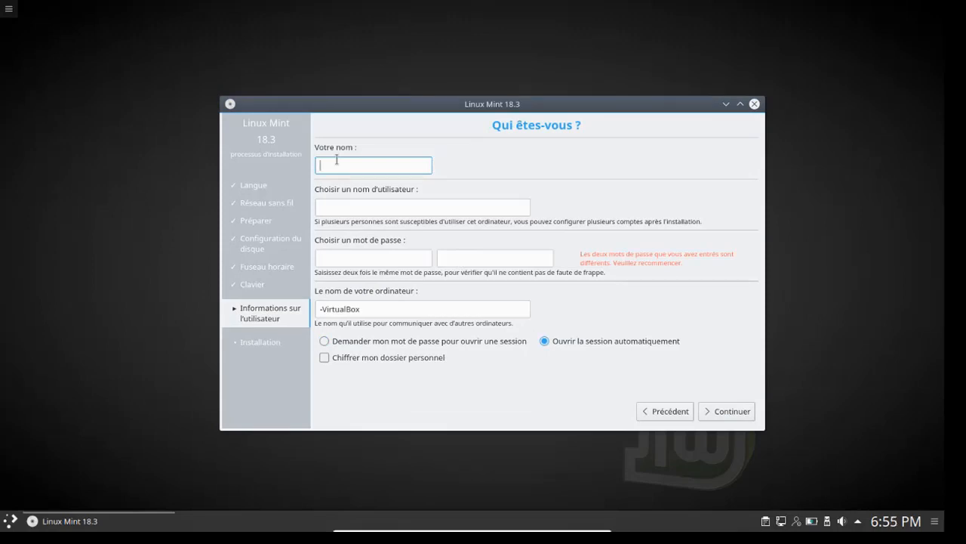
Step: Enter the user's full name, a username and the password twice, then submit the account
type("le rutorien")
key("Tab")
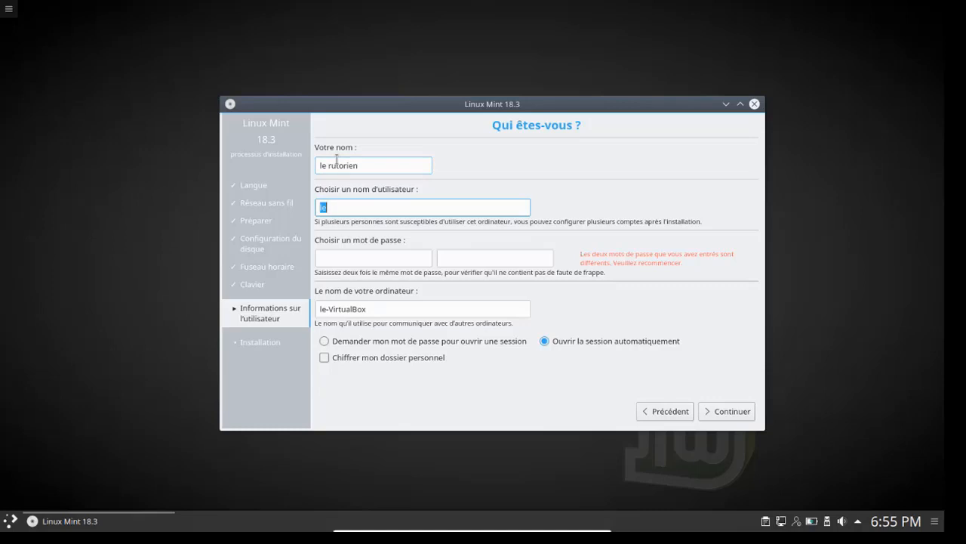
type("le tutorien")
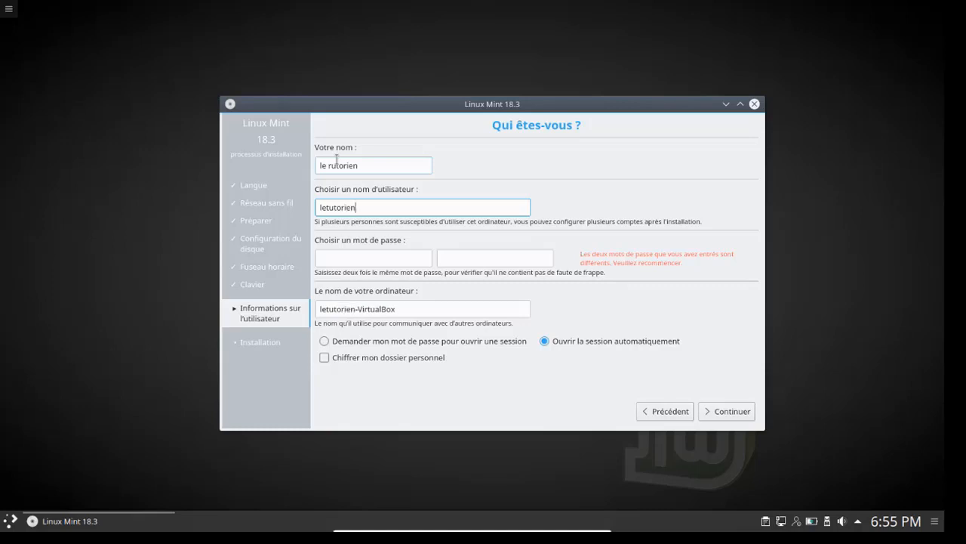
key("Tab")
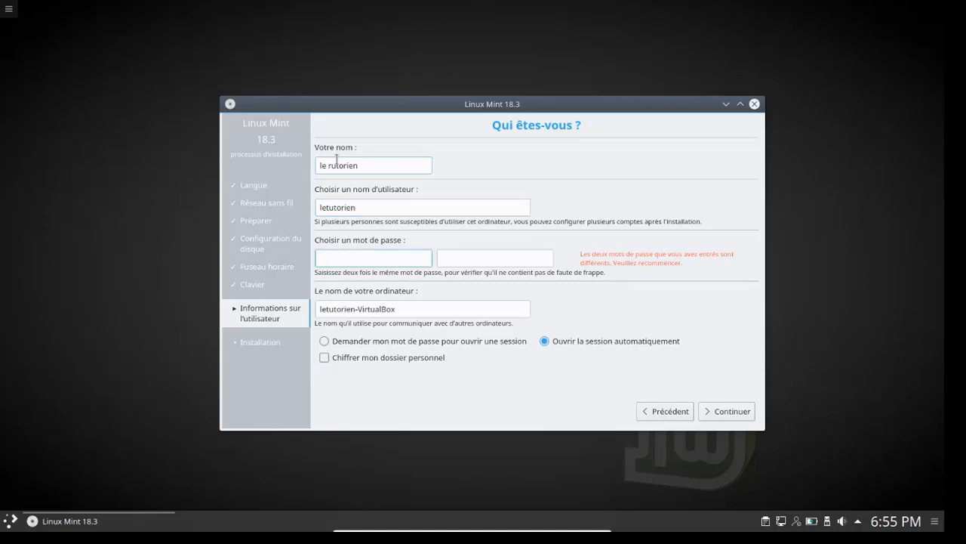
type("••••••••")
key("Tab")
type("••••••")
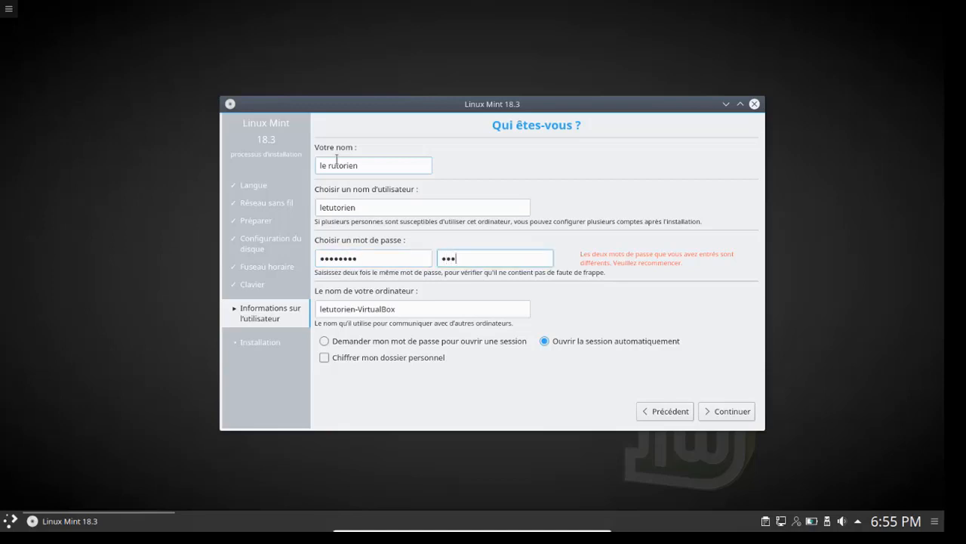
type("••")
left_click(727, 412)
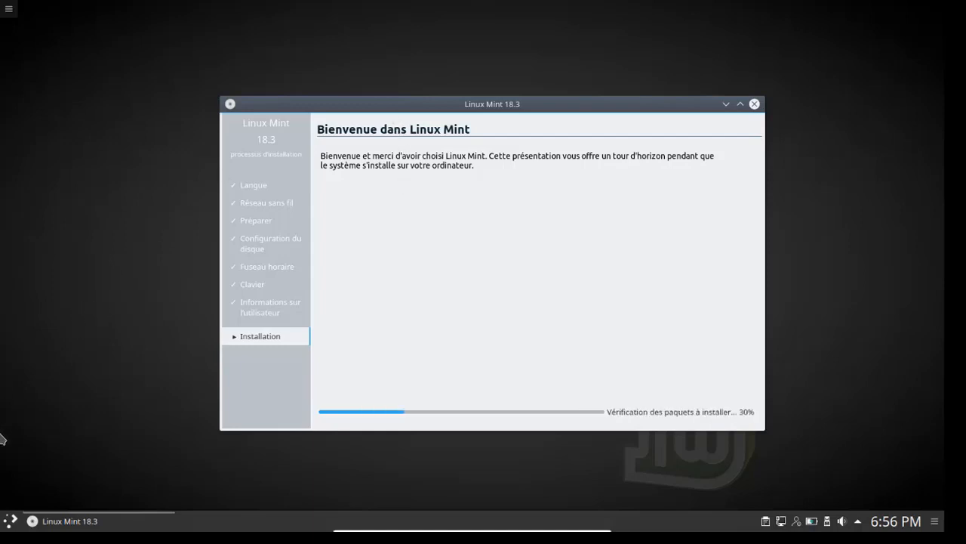
Step: Open the Kickoff launcher menu from the taskbar while the installation continues
left_click(7, 526)
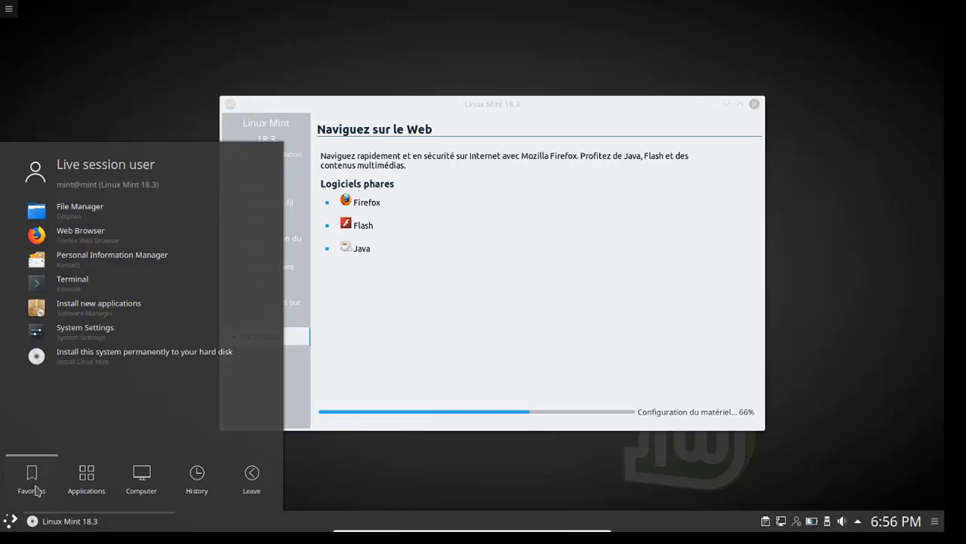
Step: Browse the Kickoff menu: Computer, then Applications > Multimedia, Favorites, and Multimedia again
left_click(141, 476)
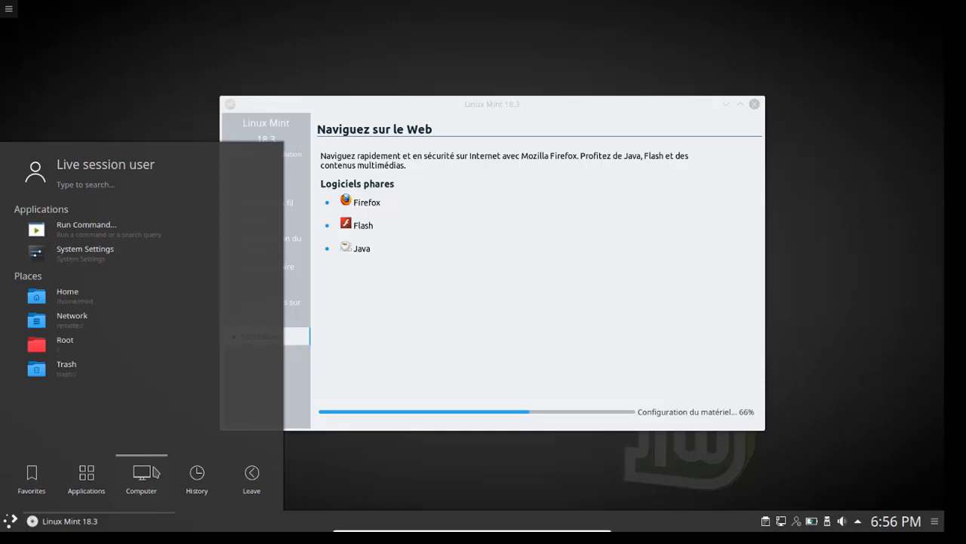
left_click(12, 526)
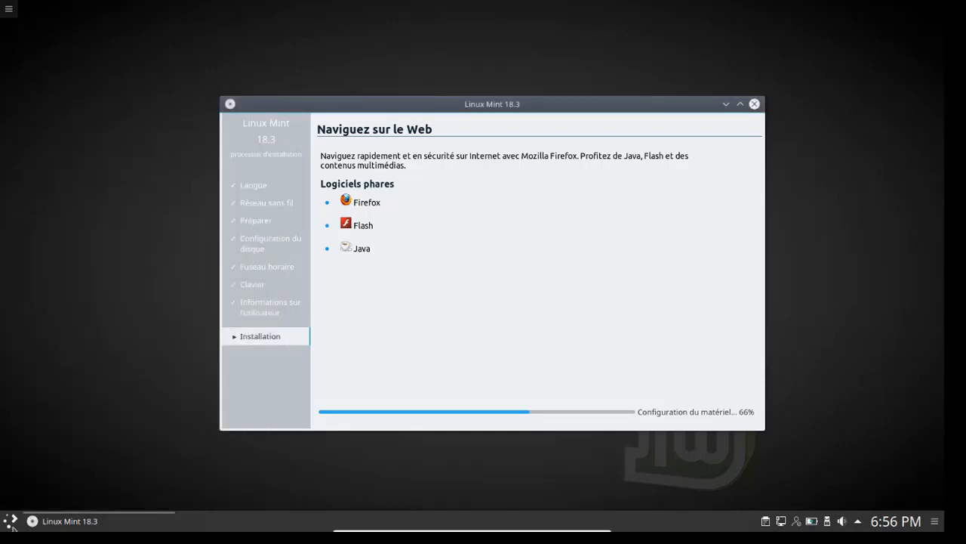
left_click(11, 526)
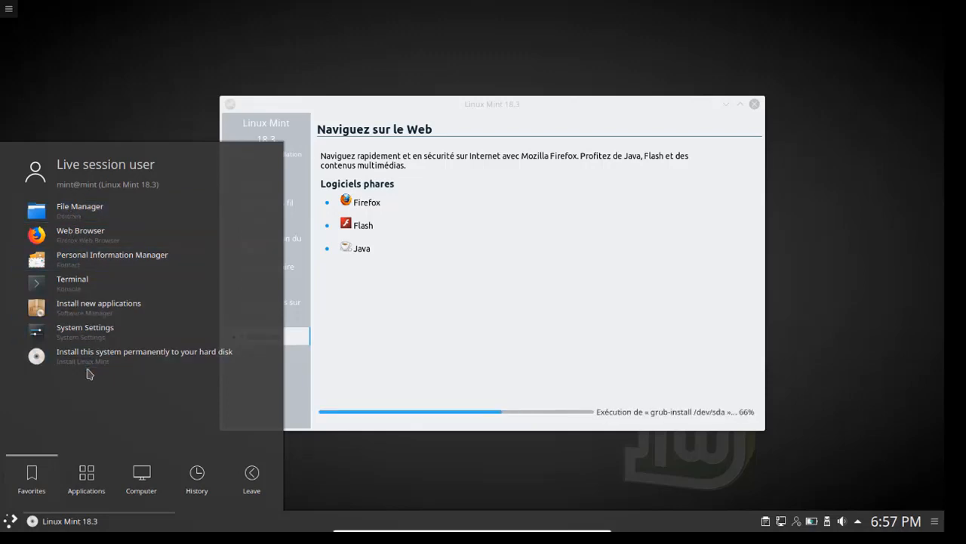
left_click(87, 481)
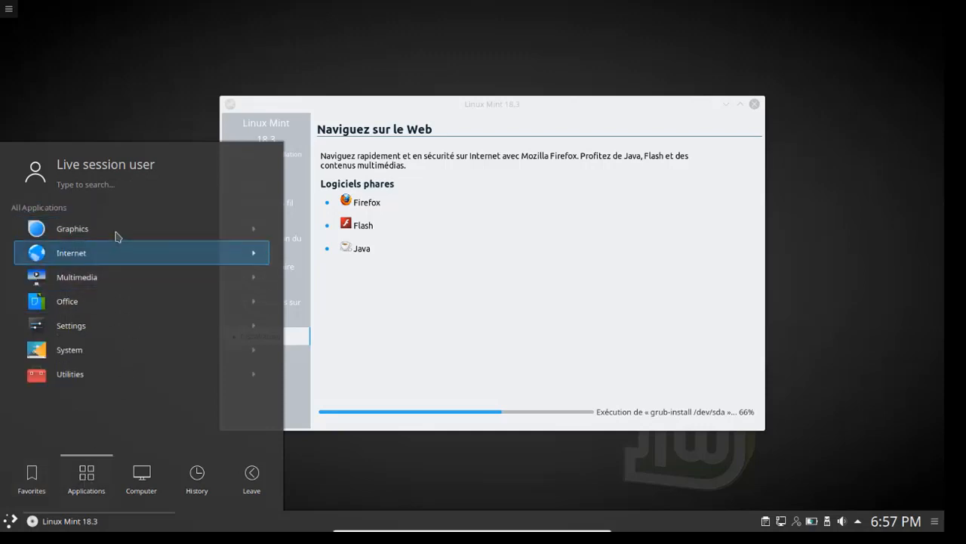
left_click(121, 284)
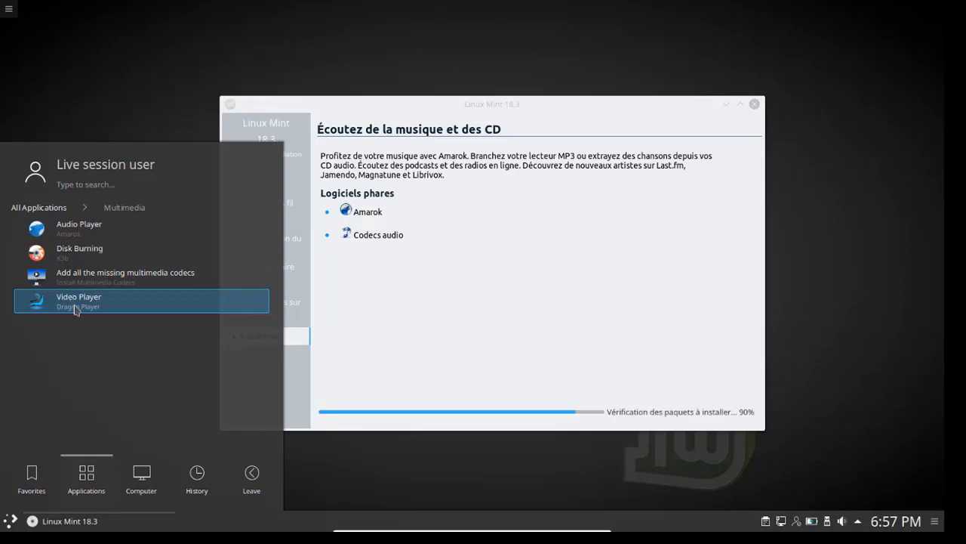
left_click(31, 476)
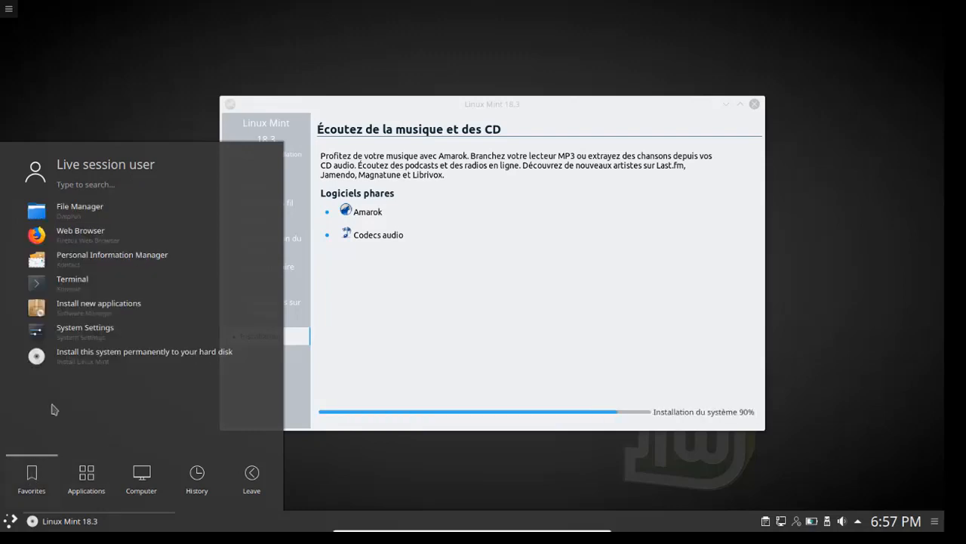
left_click(86, 477)
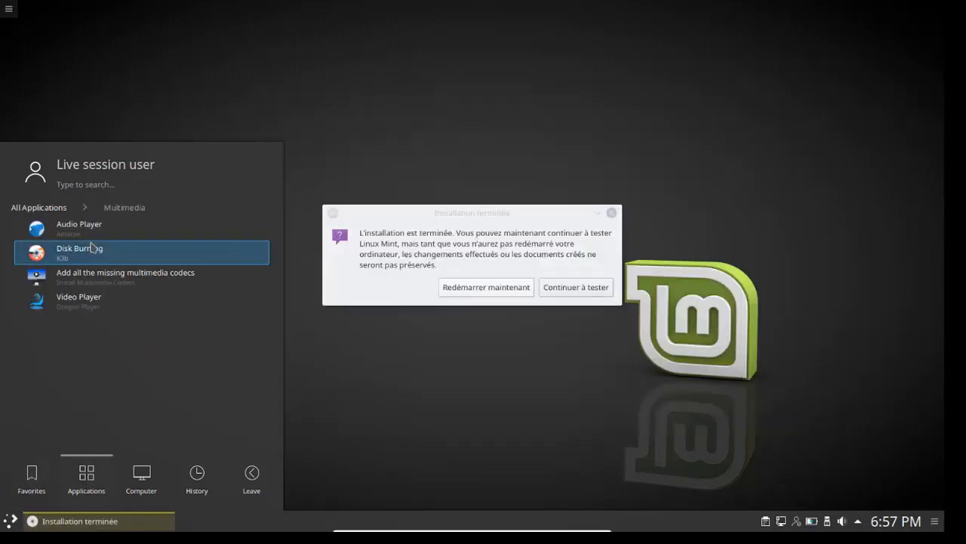
Step: Browse the Internet and Office application categories in the Kickoff menu
left_click(34, 208)
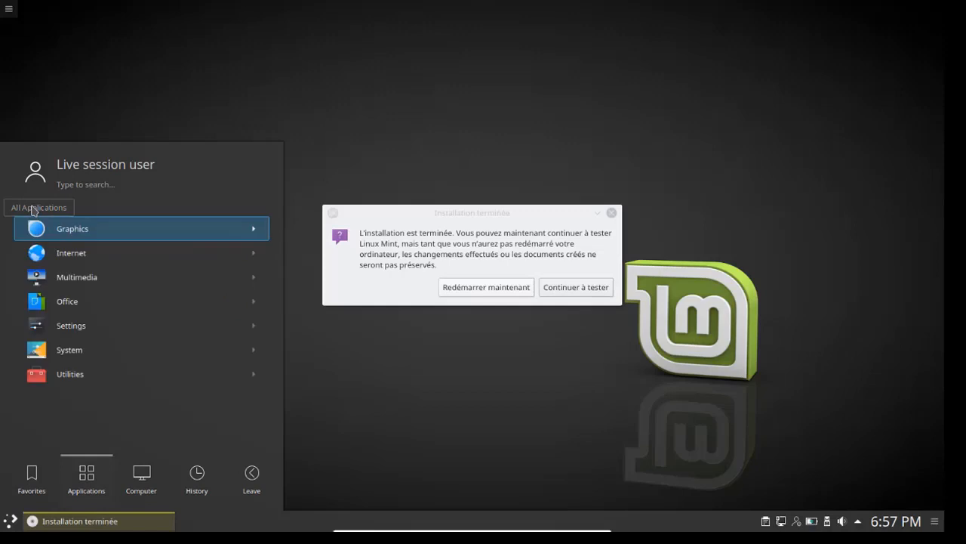
left_click(118, 256)
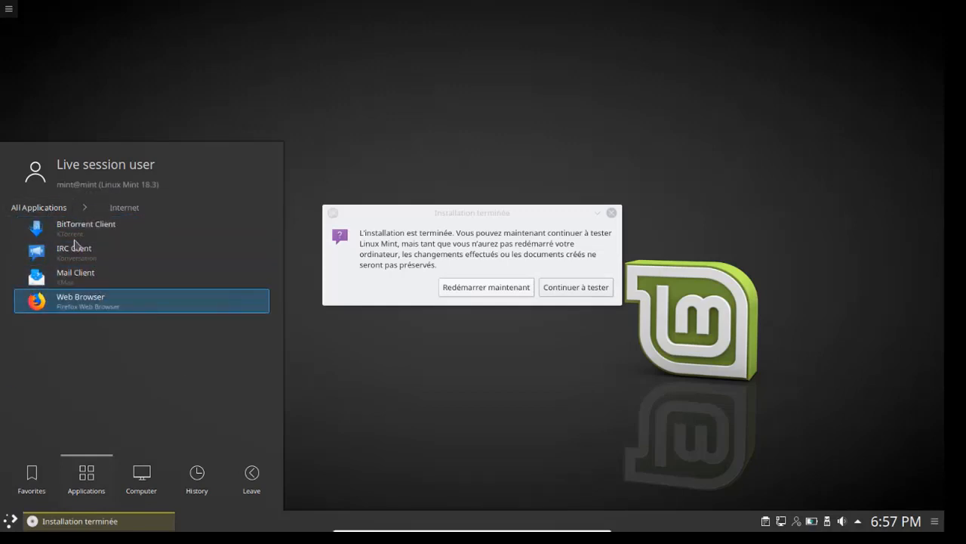
left_click(47, 211)
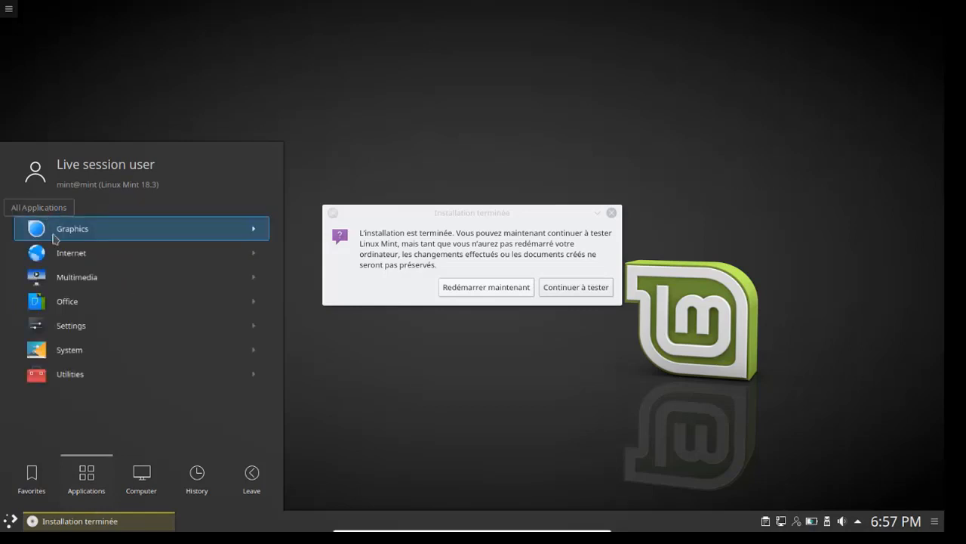
left_click(100, 309)
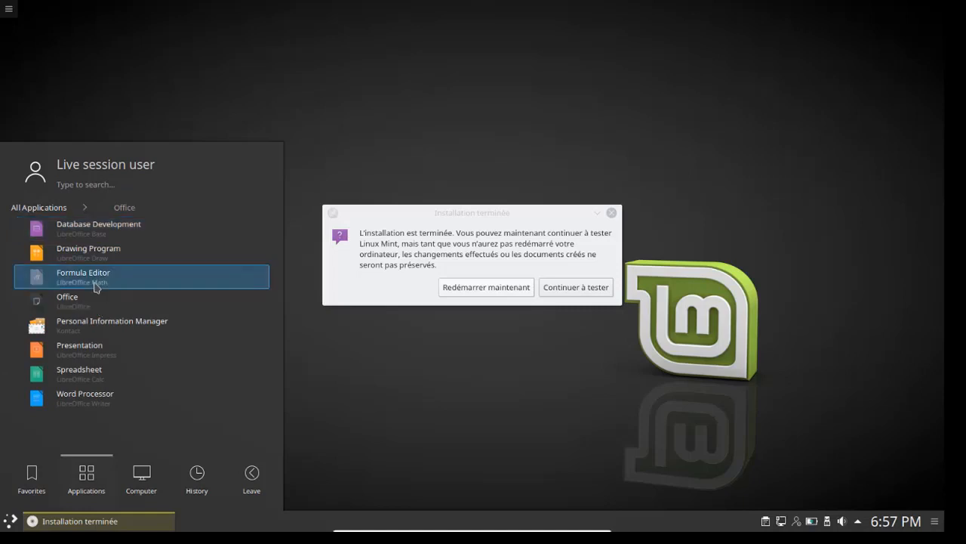
Step: Bring the Installation terminée dialog forward and choose Redémarrer maintenant
left_click(61, 207)
left_click_drag(461, 221, 437, 139)
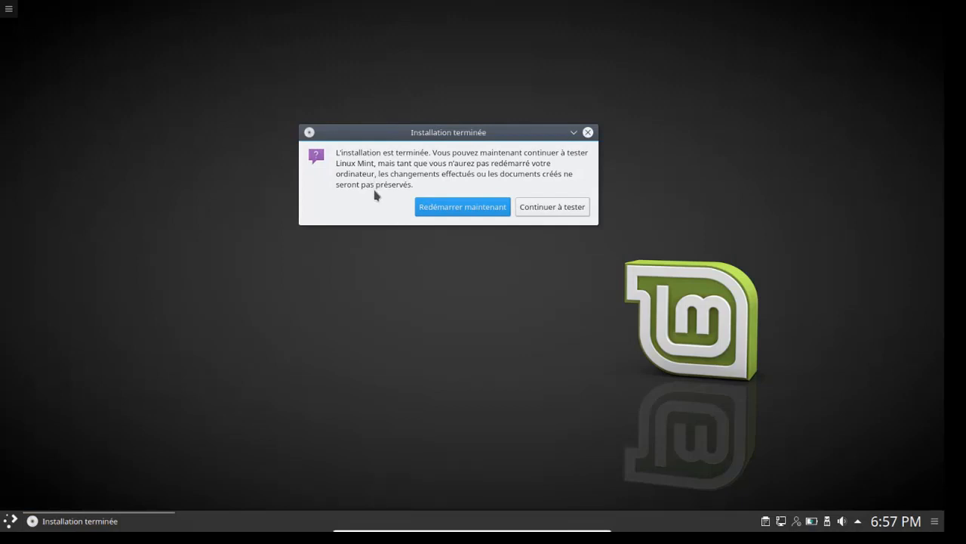
left_click(453, 210)
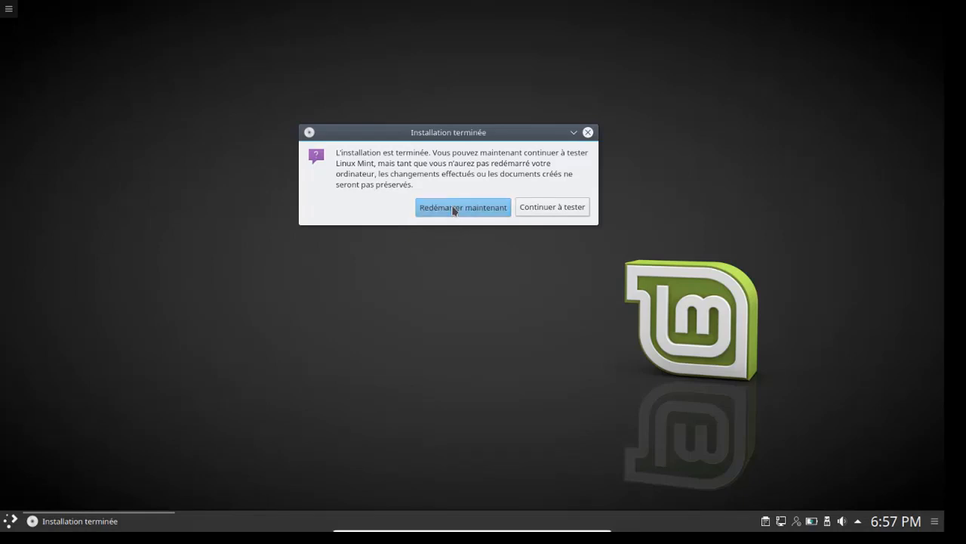